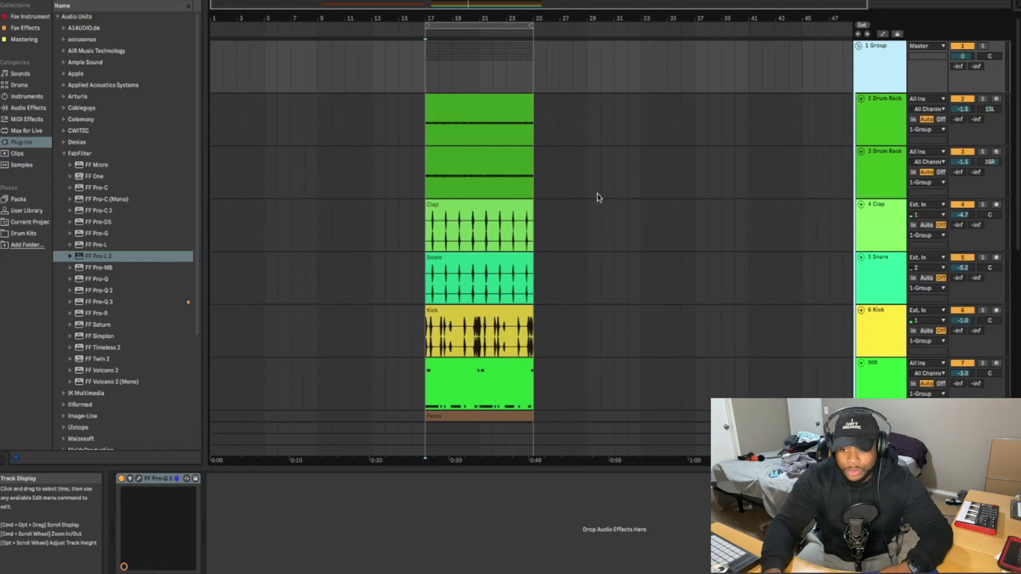
- Look over the arrangement's tracks and play the first Drum Rack track on its own in solo
scroll(612, 207, "down", 5)
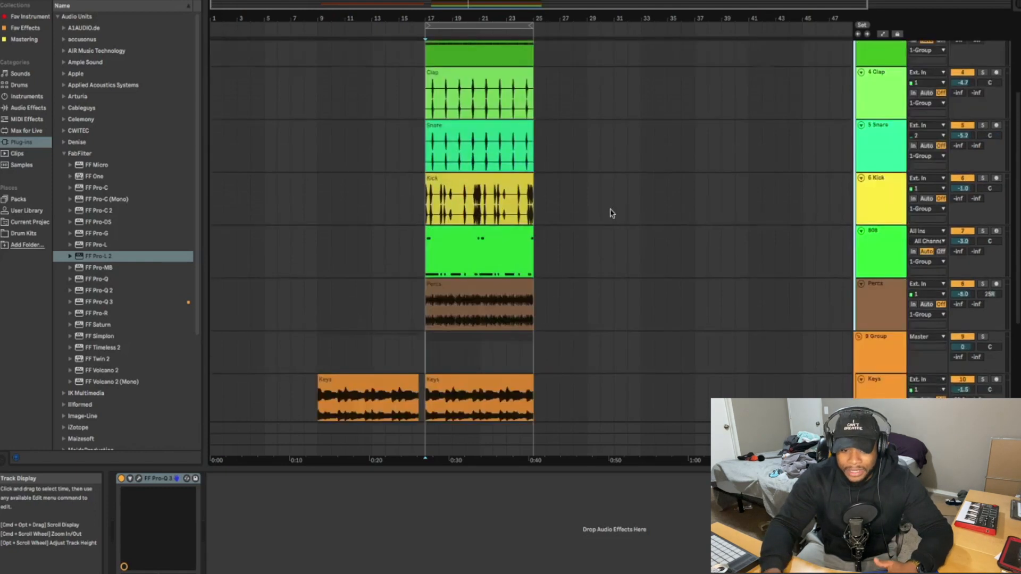
scroll(612, 213, "up", 5)
scroll(611, 213, "down", 5)
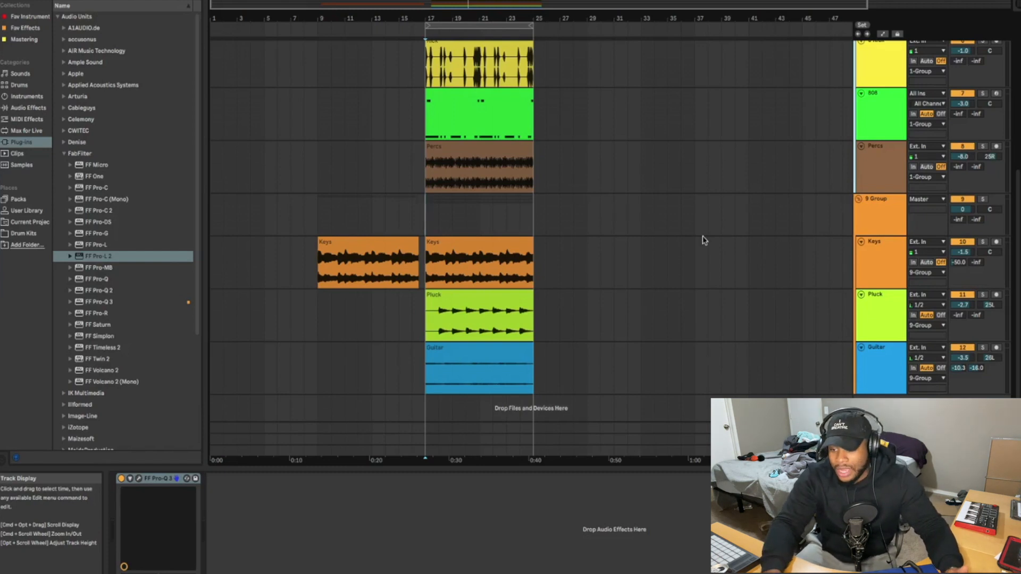
scroll(704, 240, "up", 5)
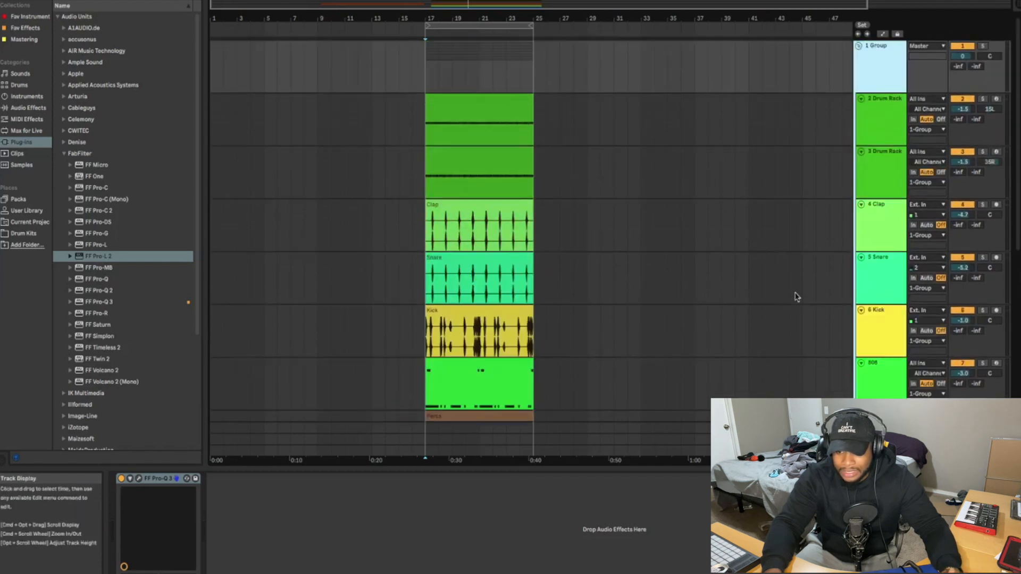
left_click(885, 127)
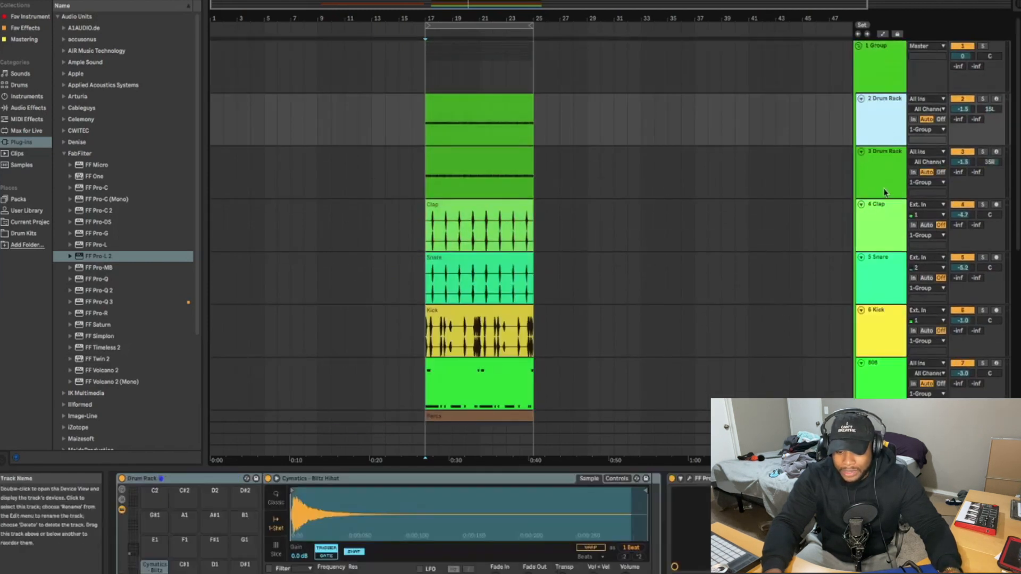
left_click(983, 100)
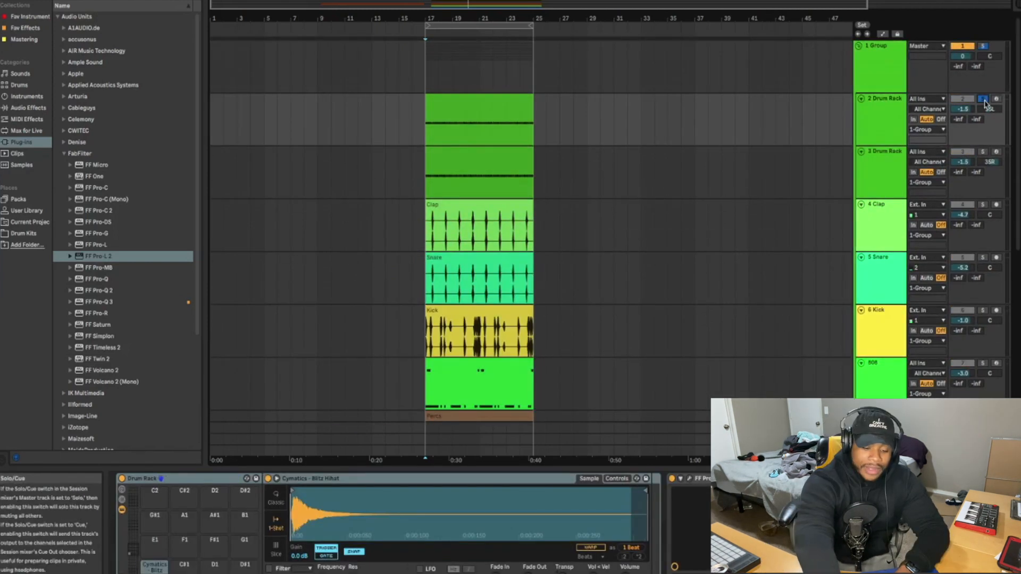
key("space")
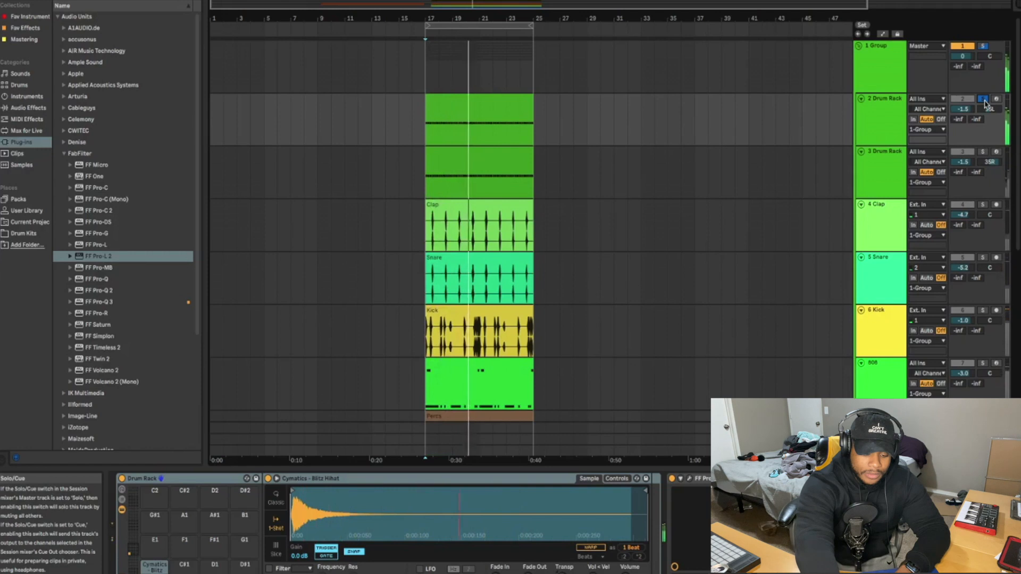
key("space")
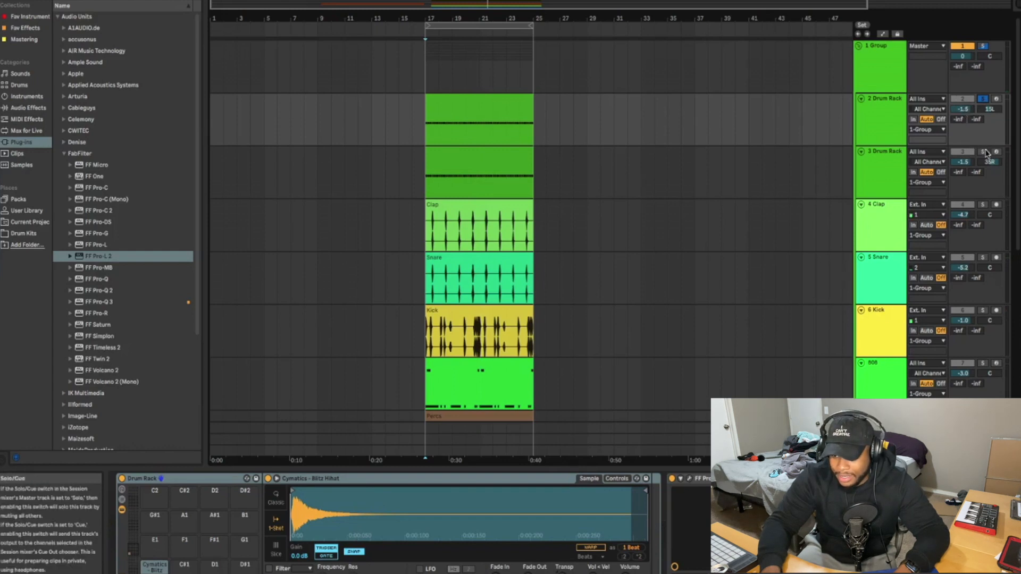
- Audition the second Drum Rack track in solo, followed by the Clap track
key("space")
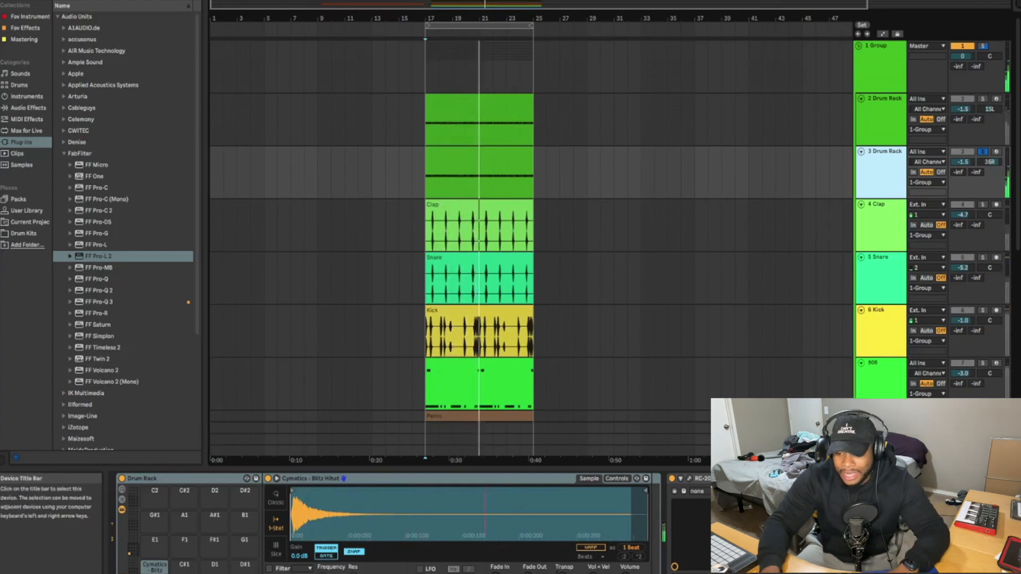
left_click(982, 206)
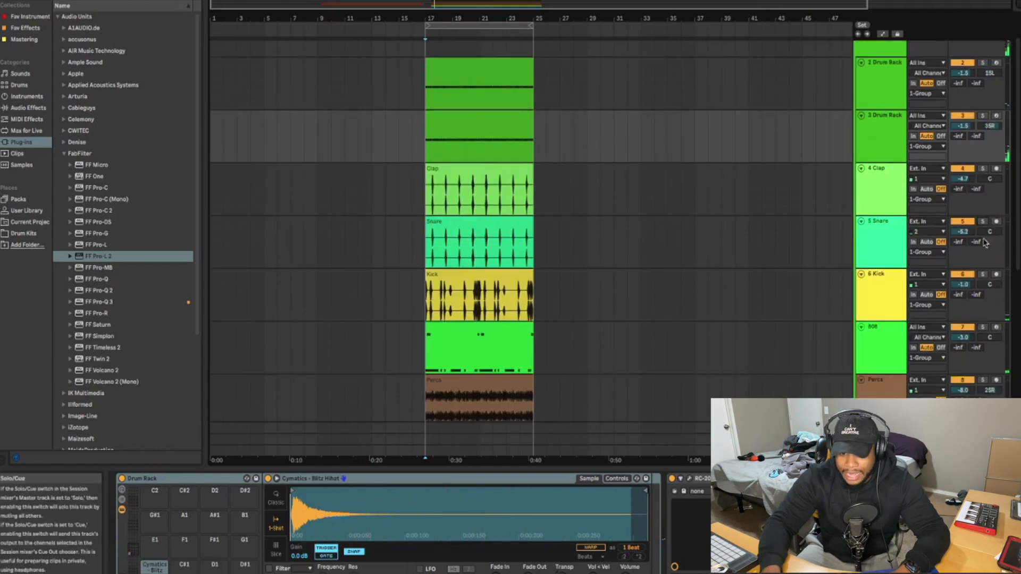
- Solo the Kick track and play it back on its own
left_click(982, 274)
key("space")
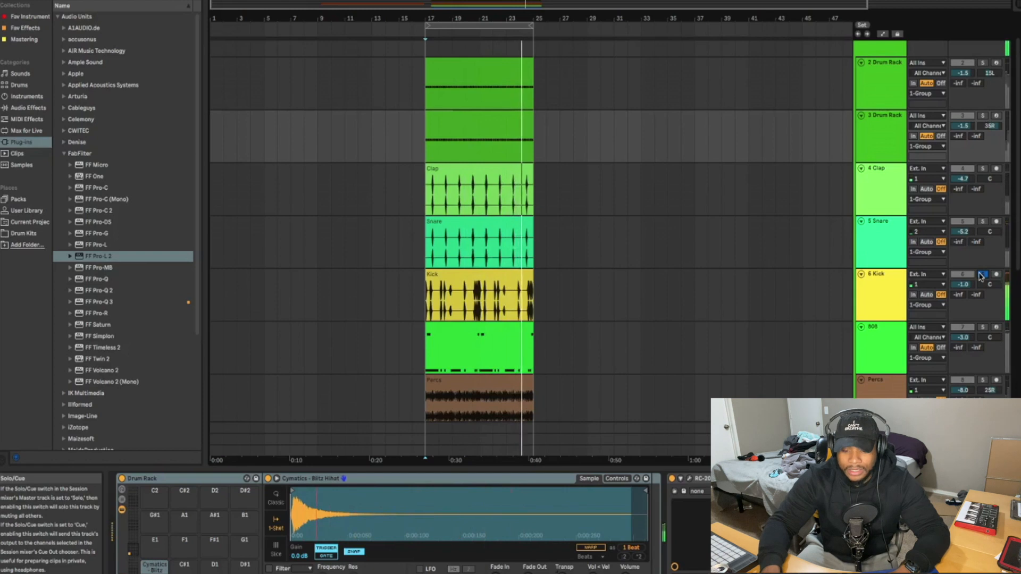
key("space")
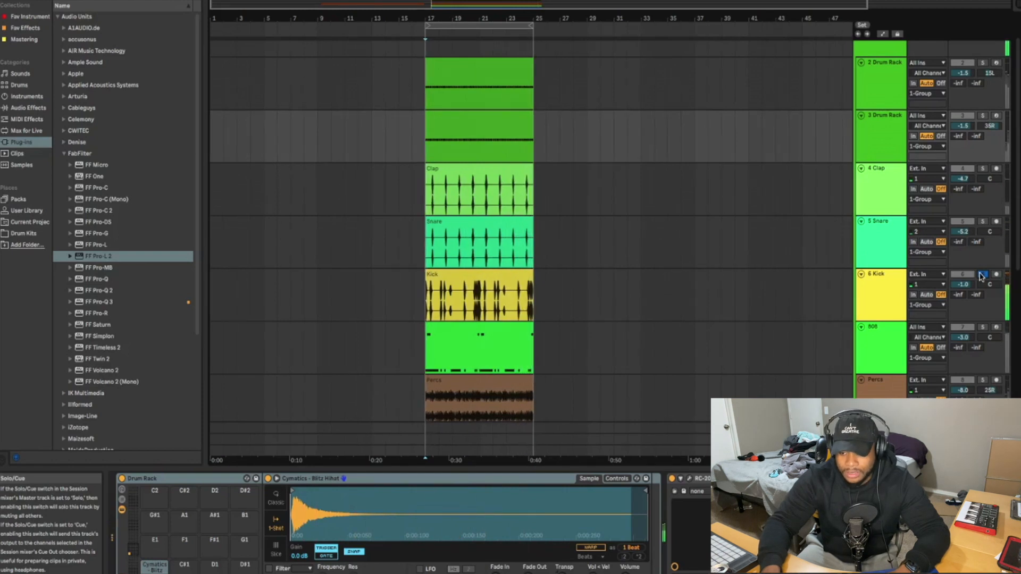
- Move the solo from the Kick to the 808 track and play it back
left_click(981, 276)
scroll(982, 289, "down", 1)
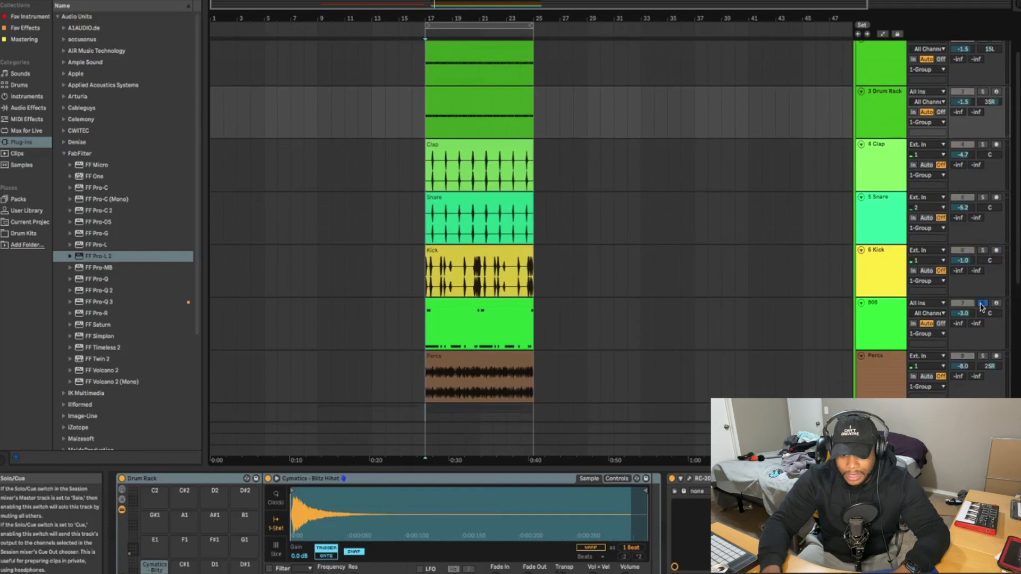
key("space")
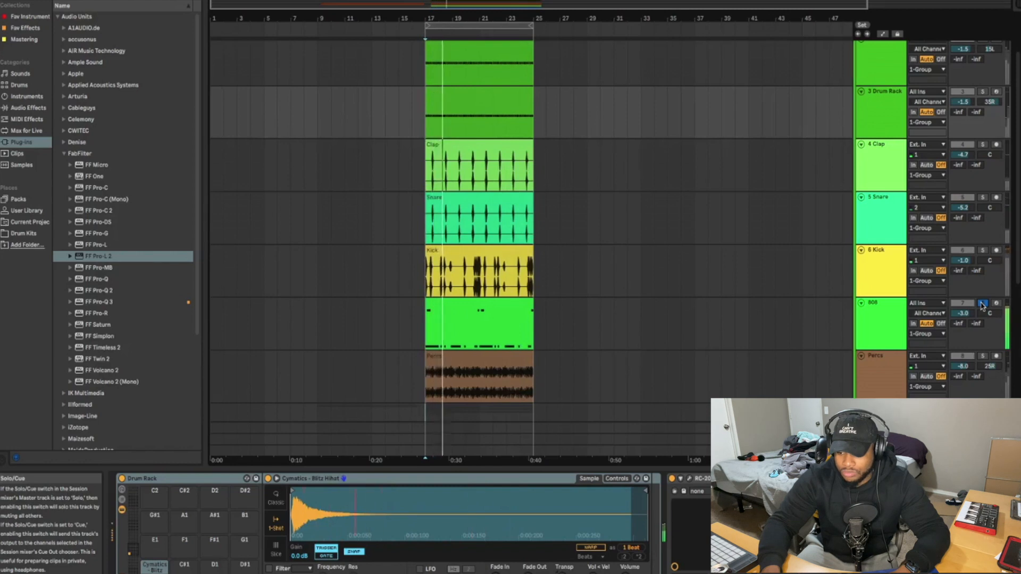
key("space")
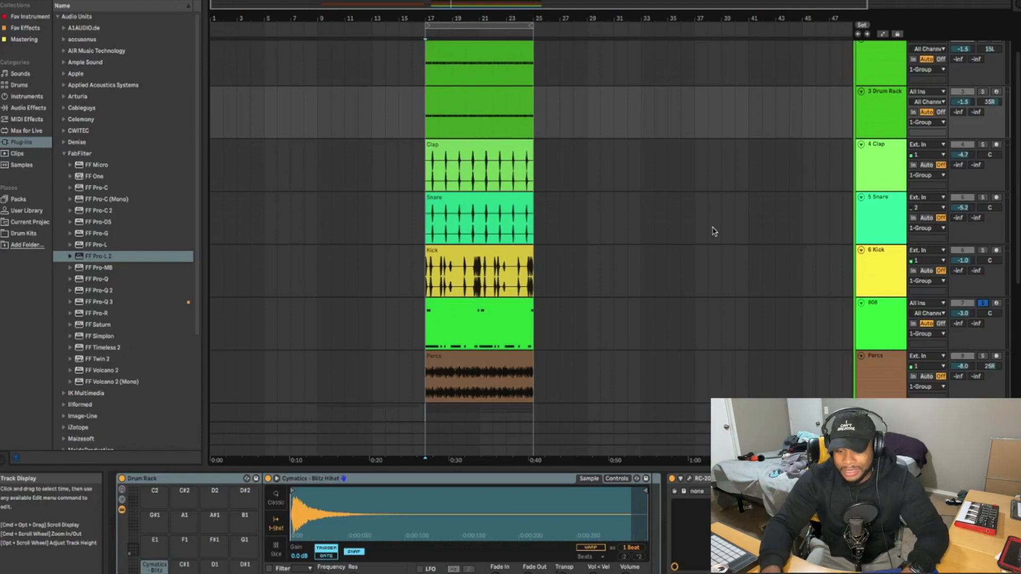
- Solo the Percs track, listen to it on its own, and take it out of solo
scroll(714, 231, "down", 5)
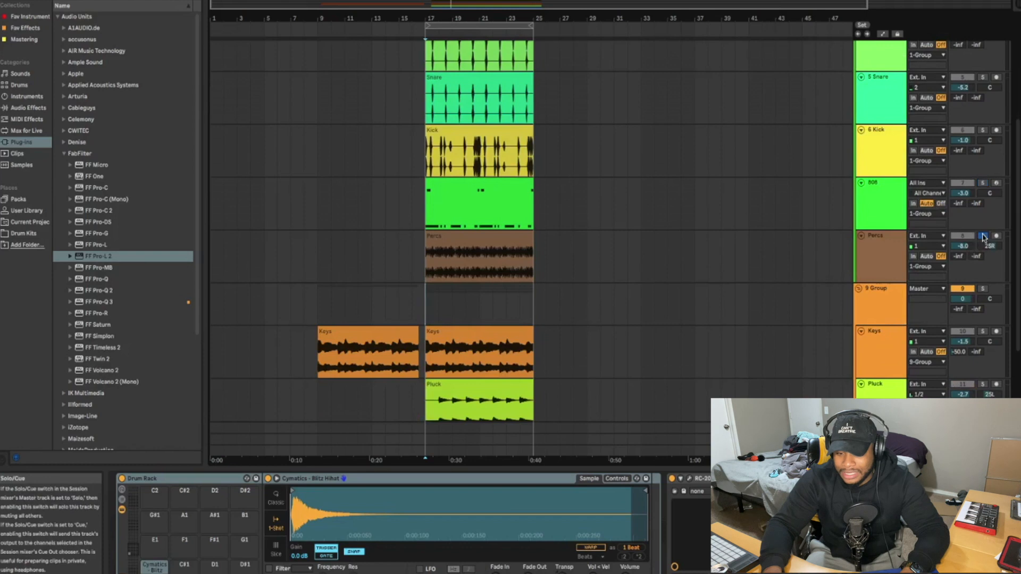
key("space")
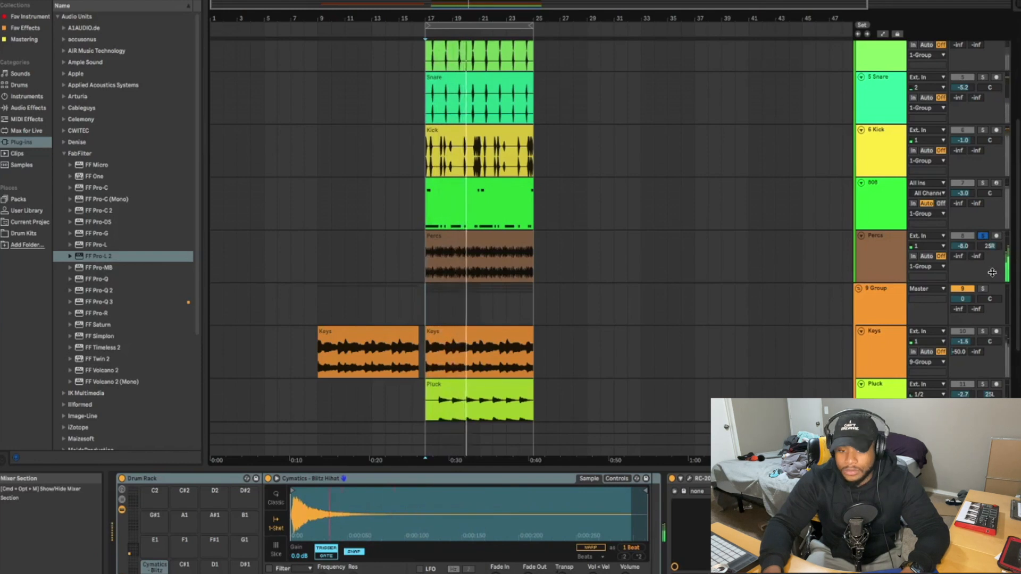
key("space")
left_click(983, 236)
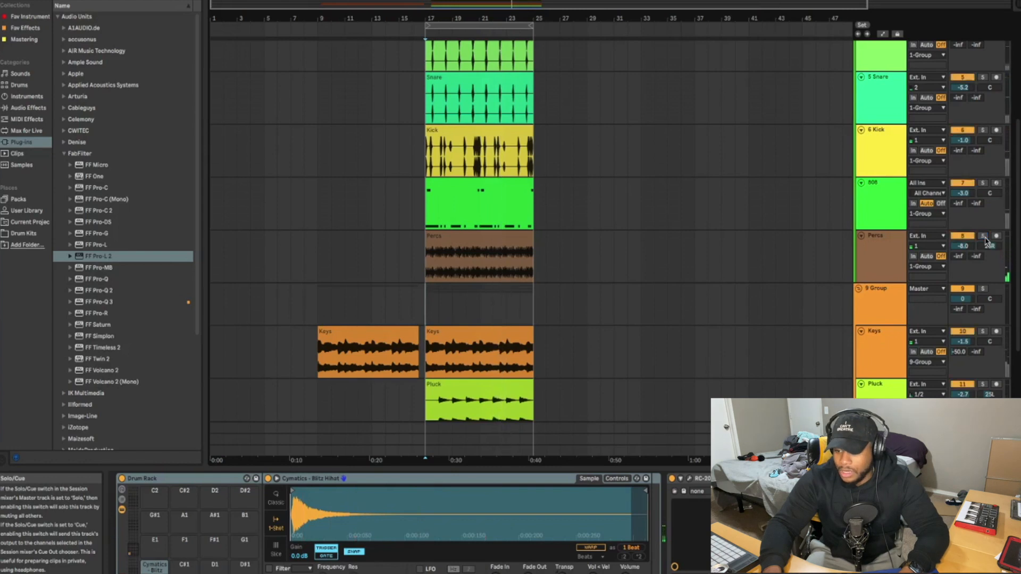
- Select the first Drum Rack track and review the per-track delay settings, hiding them again when done
scroll(1005, 226, "up", 3)
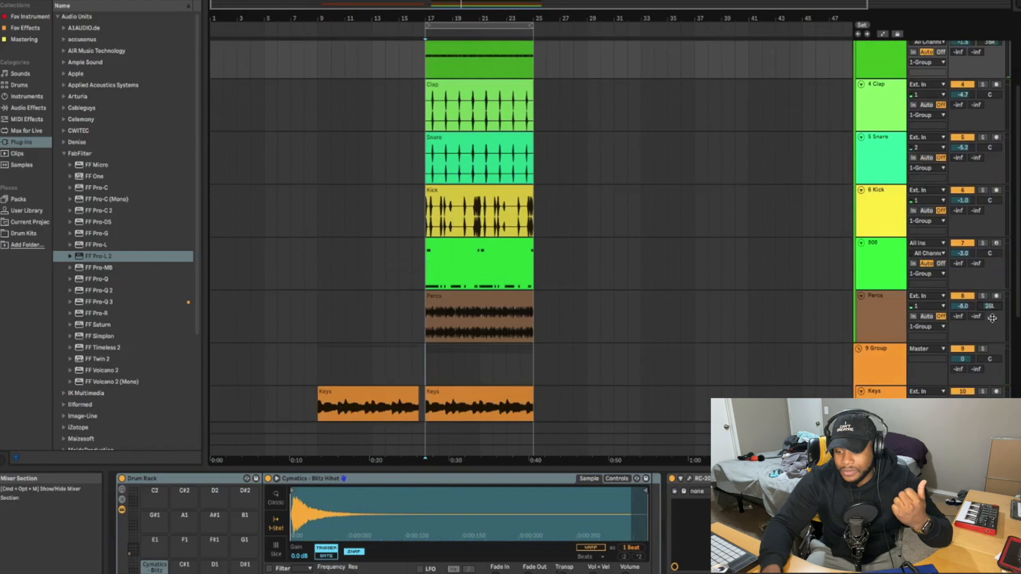
scroll(993, 318, "up", 3)
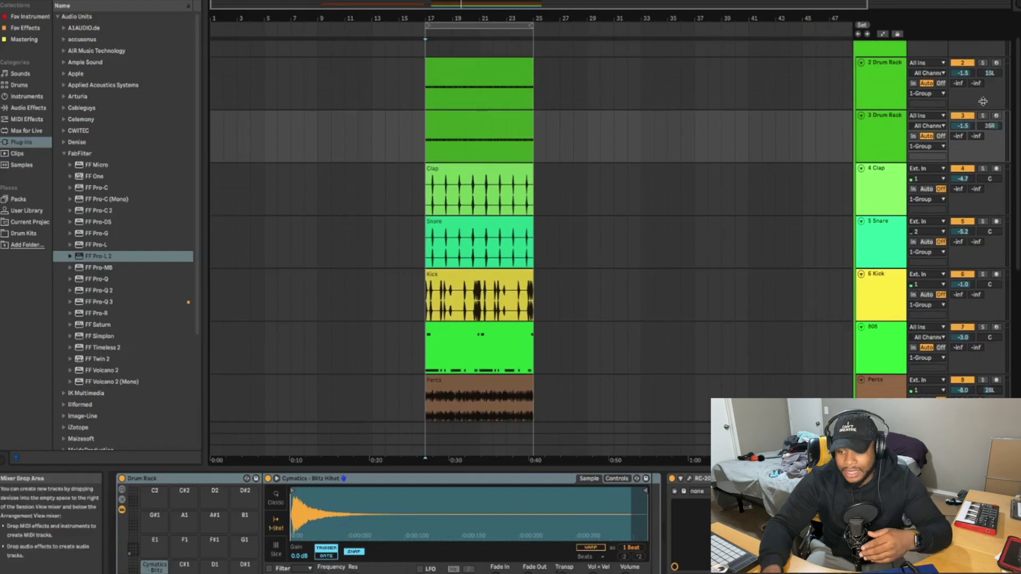
left_click(995, 76)
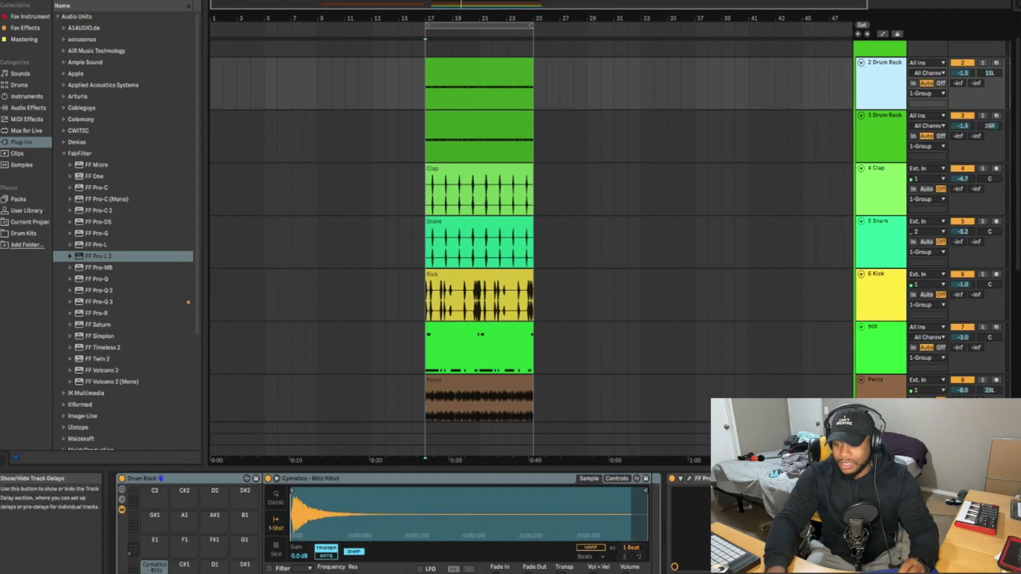
left_click(1016, 448)
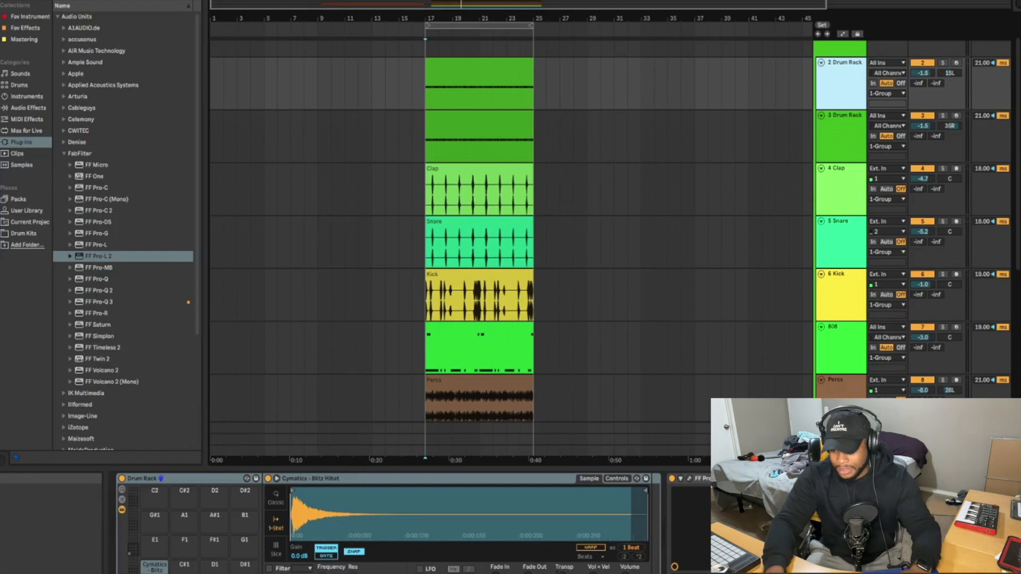
left_click(1016, 446)
- Solo the whole drum group and play all of its tracks together
scroll(987, 159, "up", 3)
left_click(985, 48)
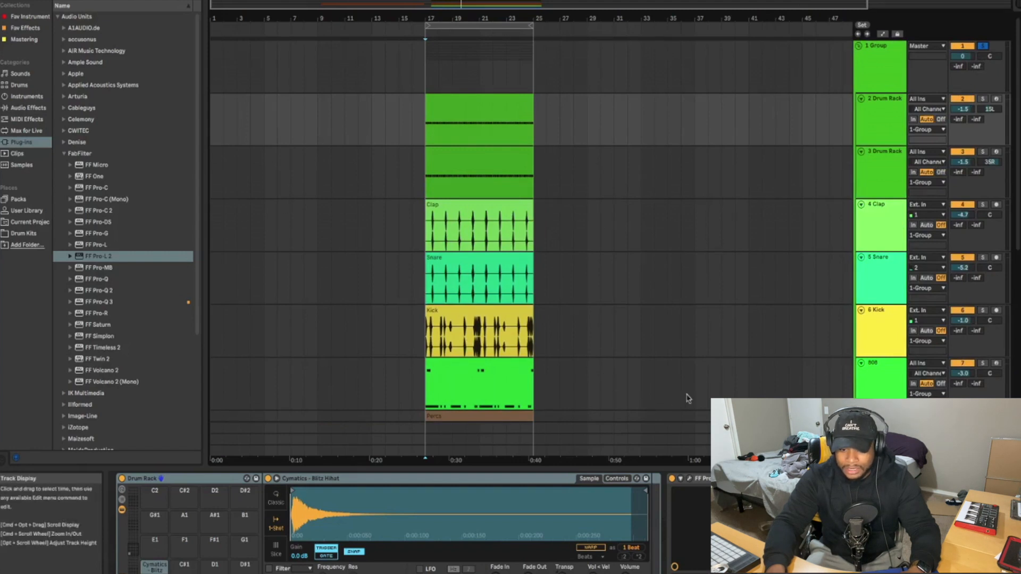
scroll(691, 397, "down", 1)
scroll(697, 393, "up", 1)
scroll(713, 391, "down", 3)
scroll(731, 387, "up", 3)
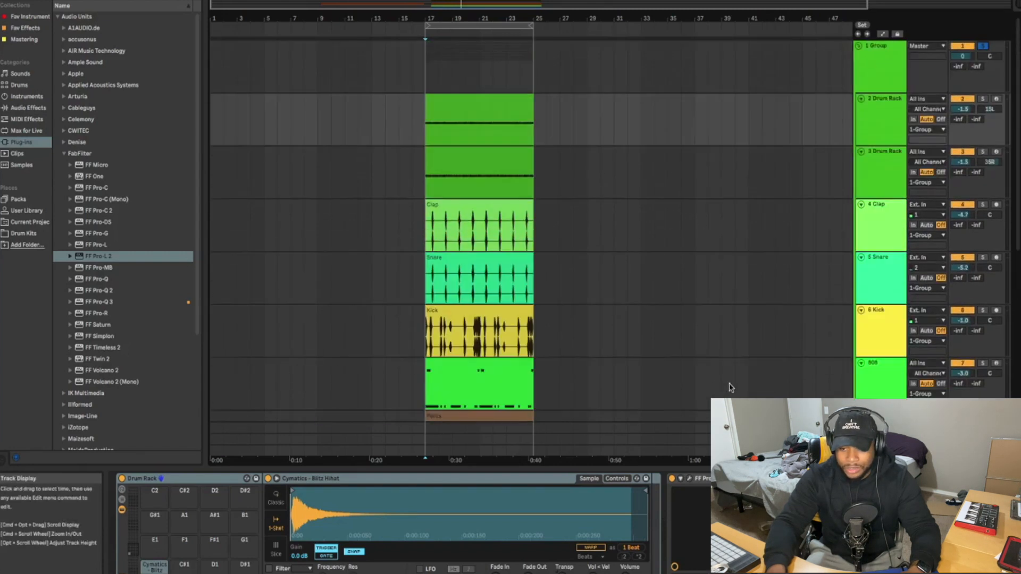
key("space")
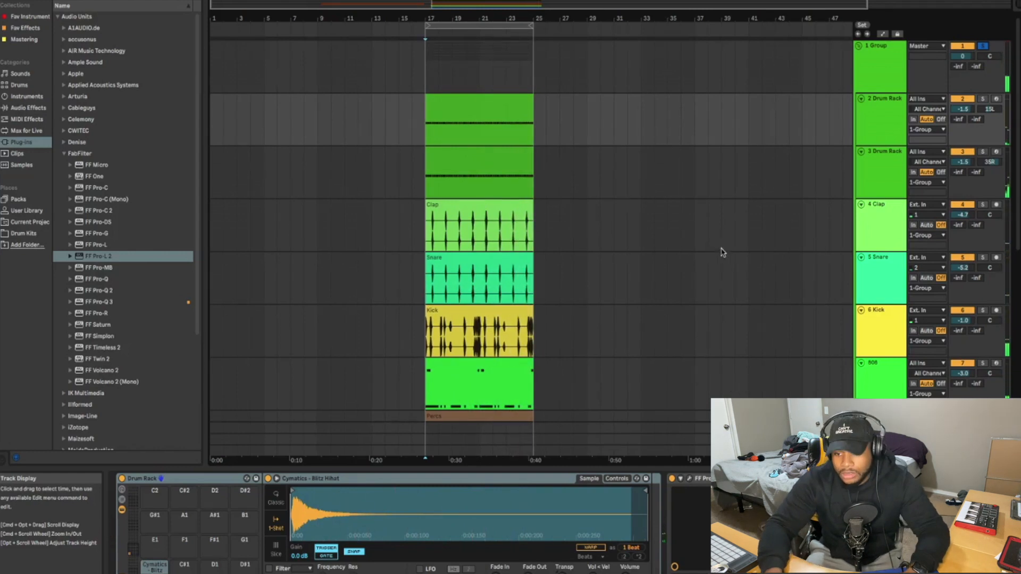
- Examine the low-cut curve in the first Drum Rack track's FF Pro-Q 3 equalizer and close the plug-in window
left_click(877, 123)
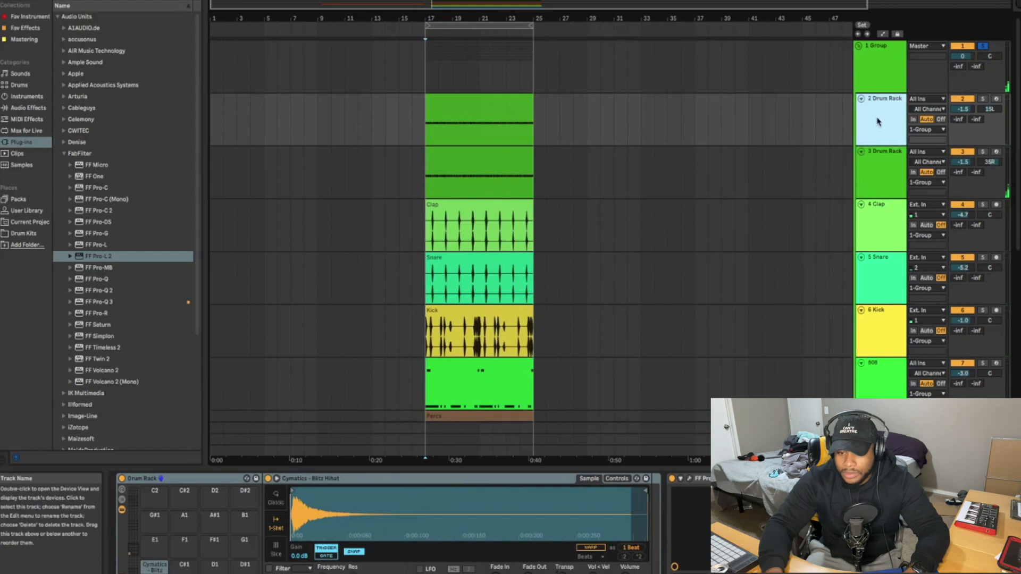
left_click(690, 480)
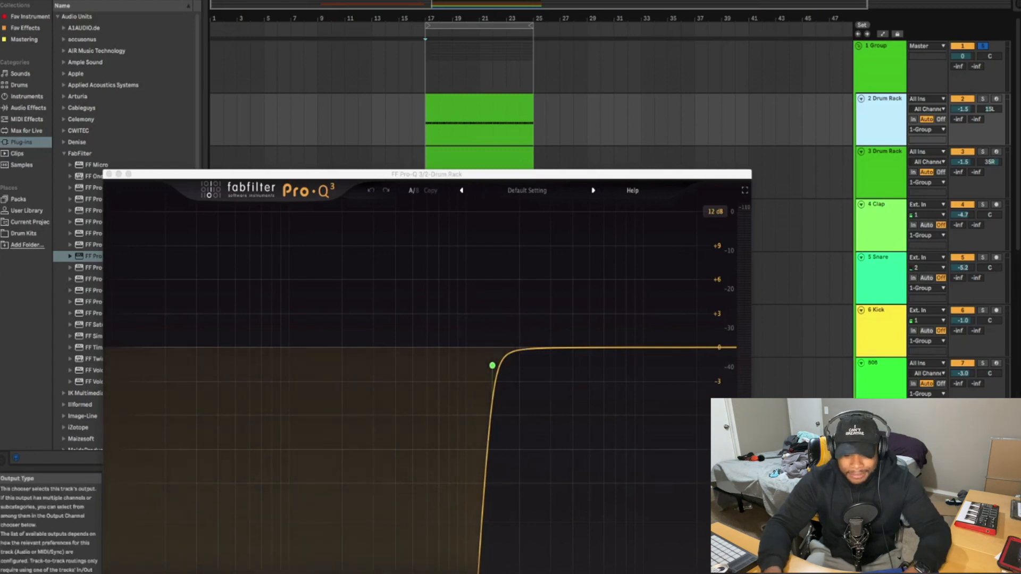
left_click(109, 175)
- Examine the second Drum Rack track's FF Pro-Q 3 low- and high-cut curve during playback and close the plug-in window
left_click(920, 163)
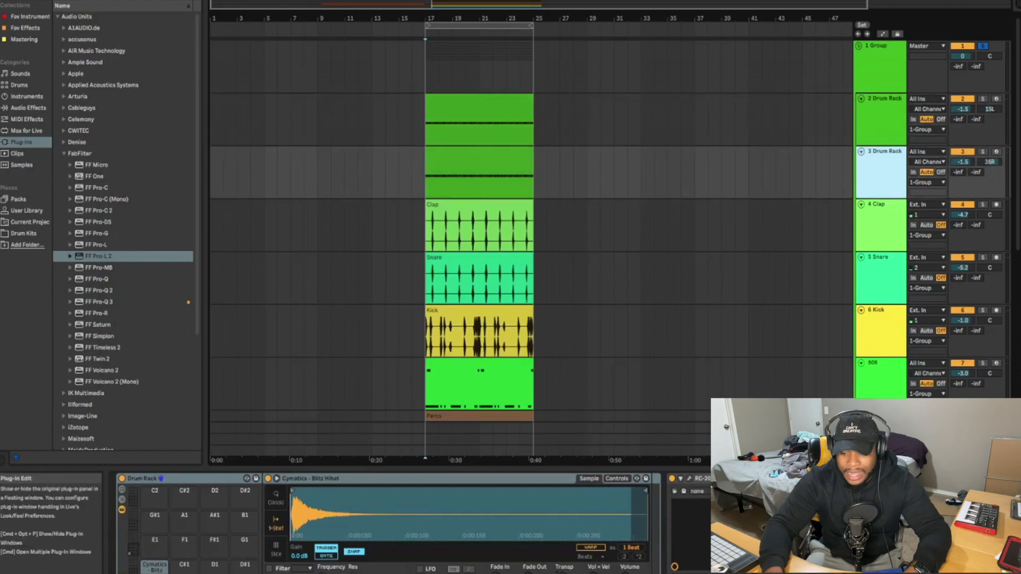
left_click(792, 478)
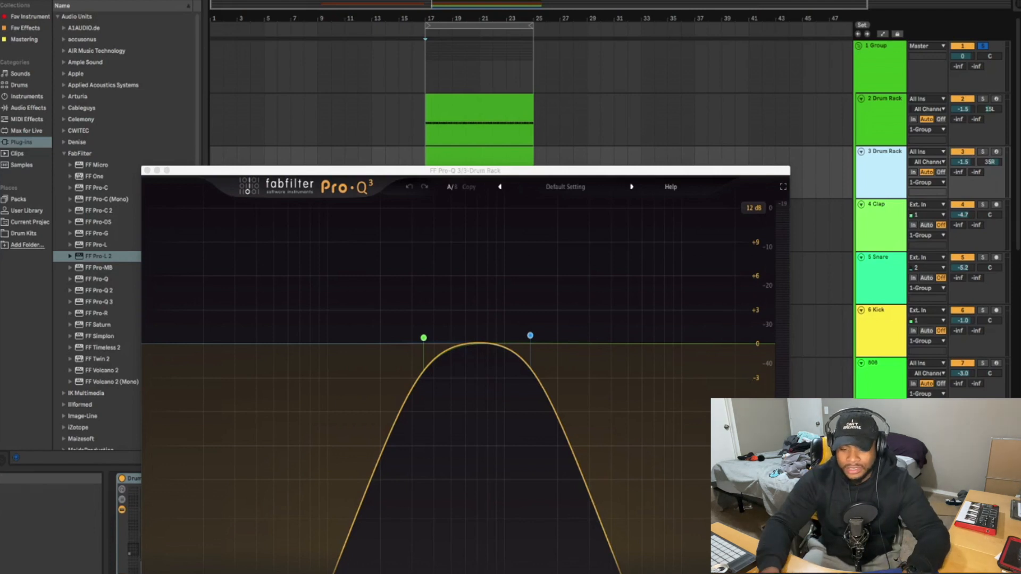
mouse_move(394, 398)
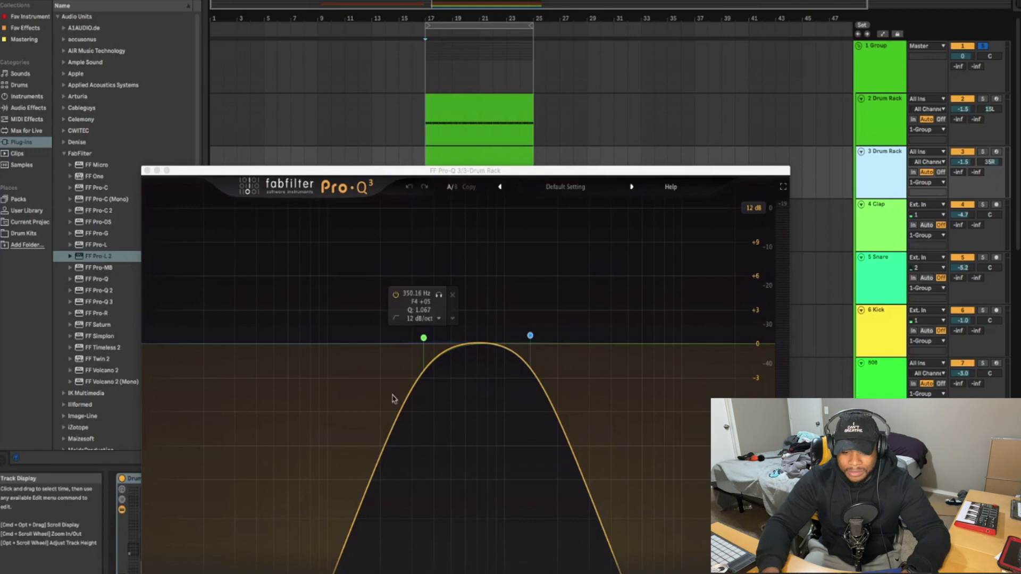
key("space")
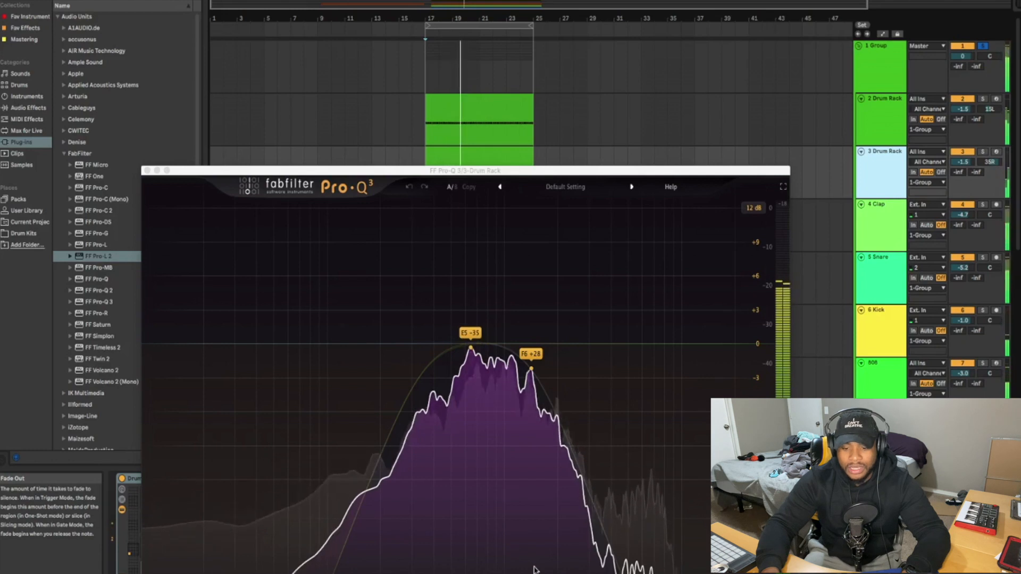
key("space")
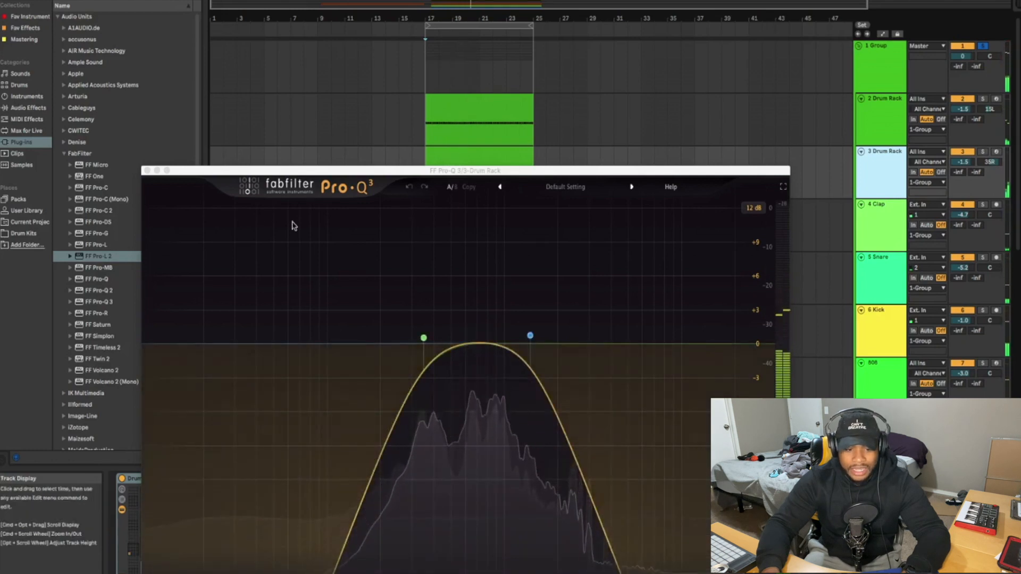
left_click(147, 170)
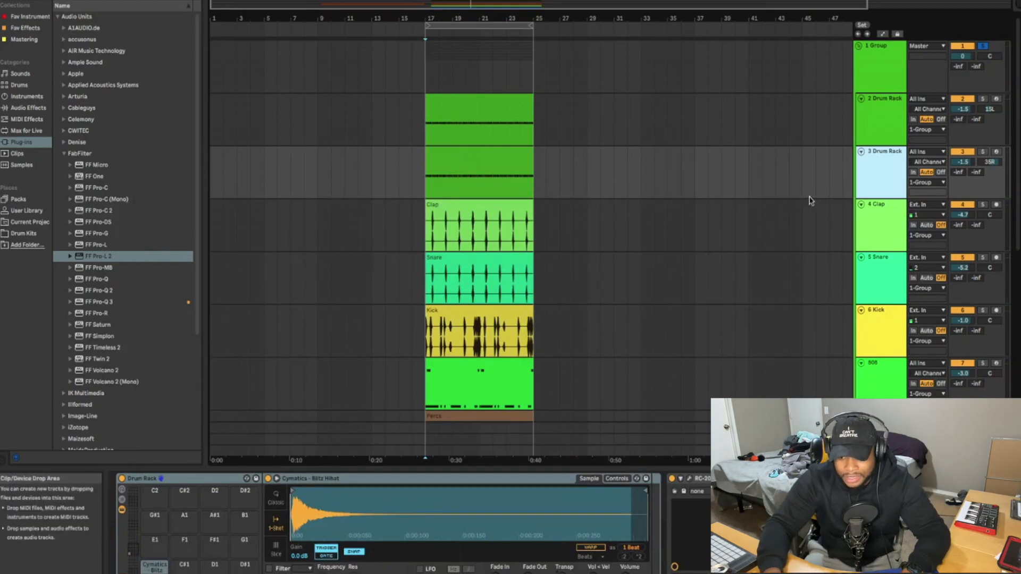
- Open the FF Pro-Q 3 equalizer on the Clap track to examine its low-cut curve
scroll(879, 223, "down", 3)
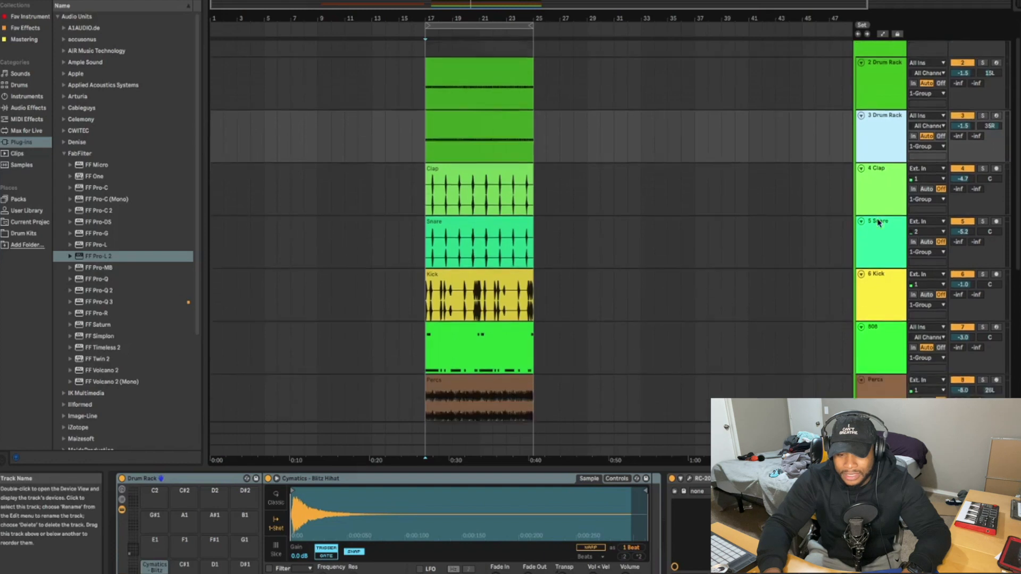
left_click(983, 154)
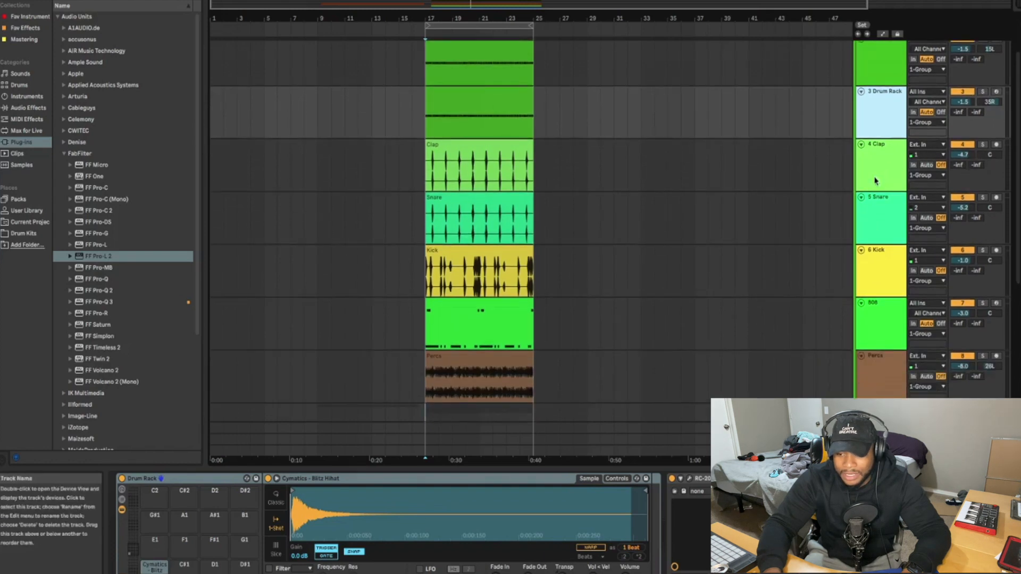
left_click(140, 480)
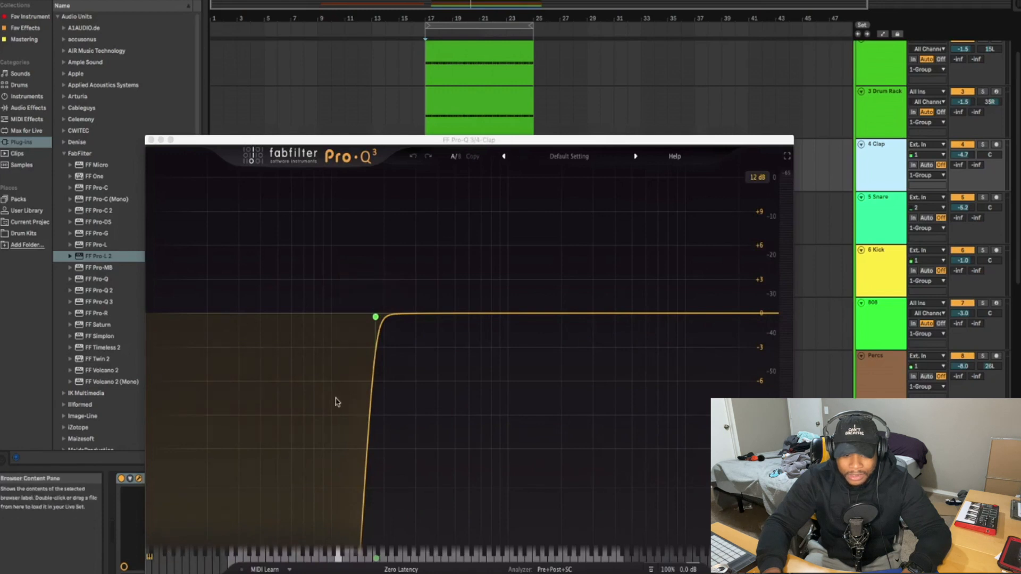
- Close the Clap equalizer, examine the Snare track's FF Pro-Q 3 low-cut curve during playback, and close that plug-in window
left_click(151, 140)
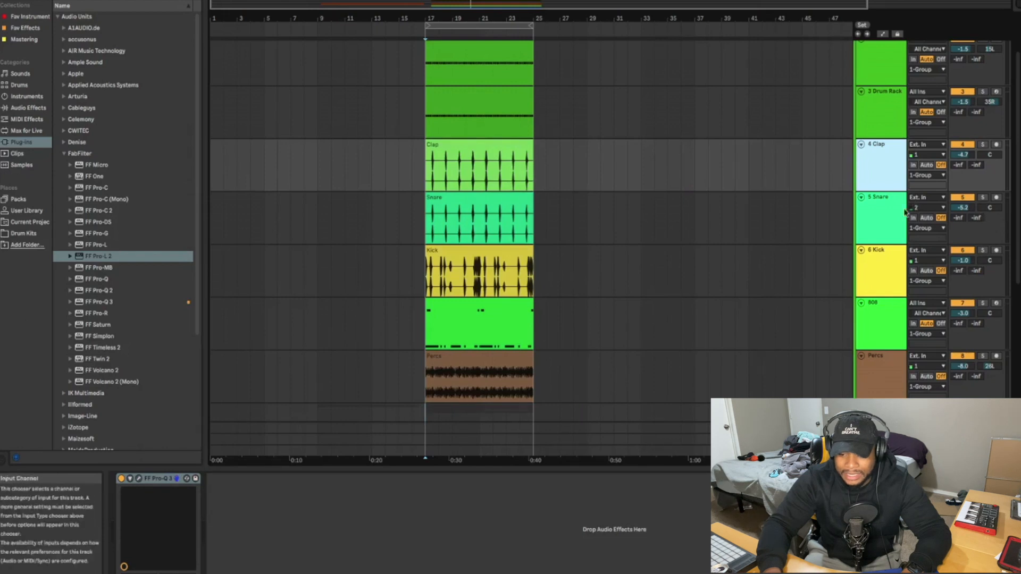
left_click(984, 202)
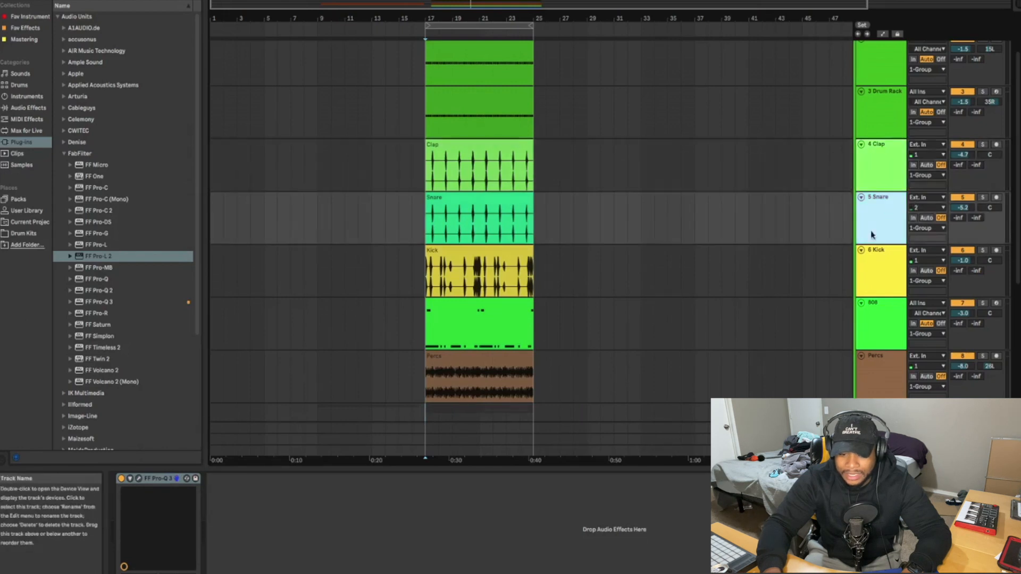
left_click(139, 479)
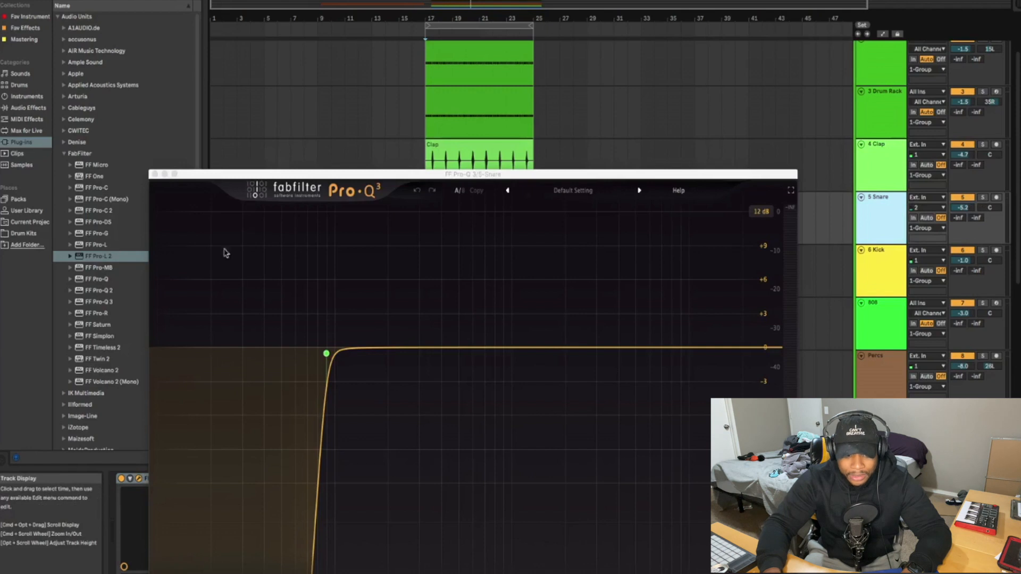
mouse_move(315, 388)
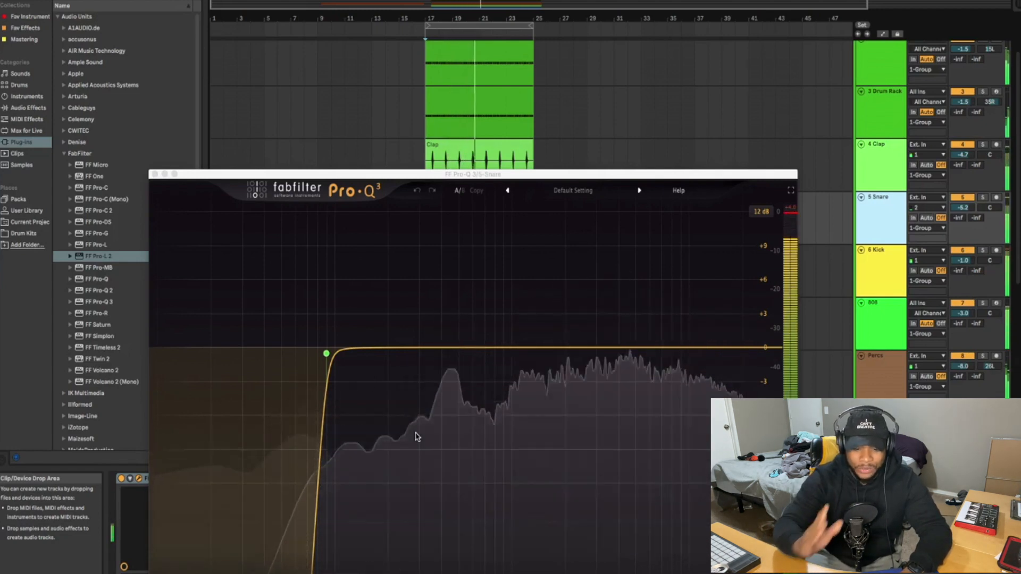
key("space")
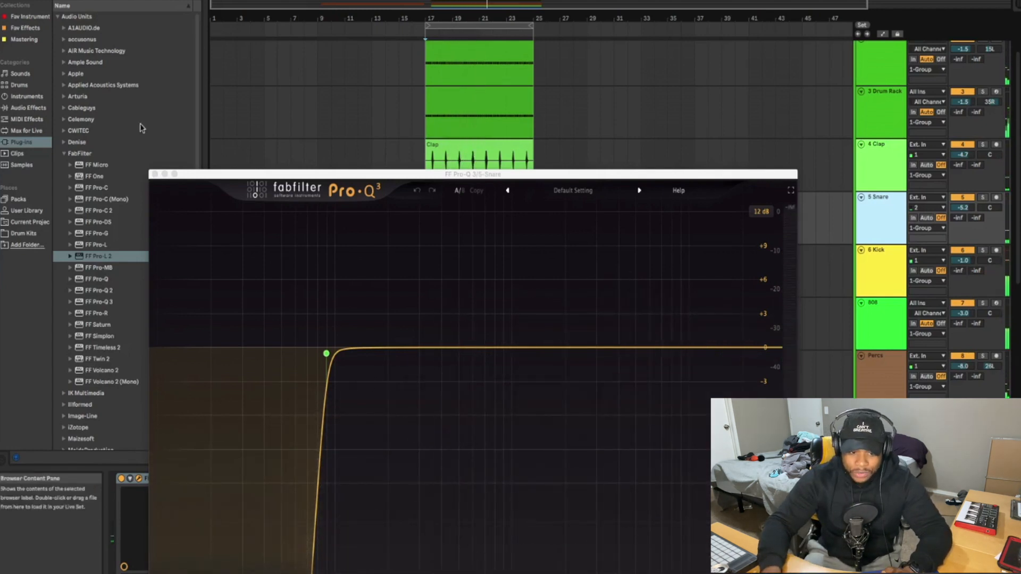
left_click(155, 174)
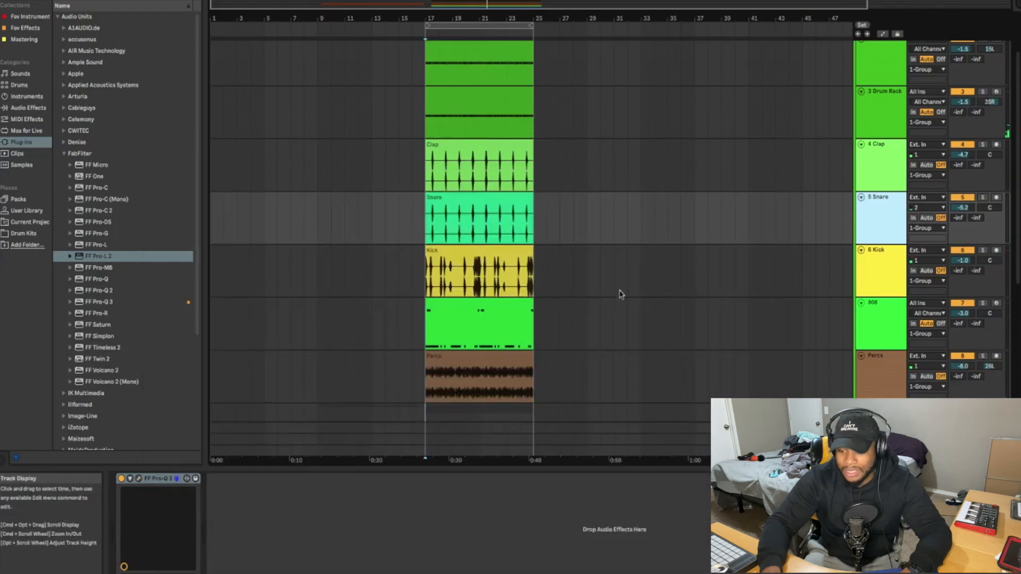
- Examine the low- and high-cut curve in the Kick track's FF Pro-Q 3 equalizer and close the plug-in window
scroll(729, 271, "down", 2)
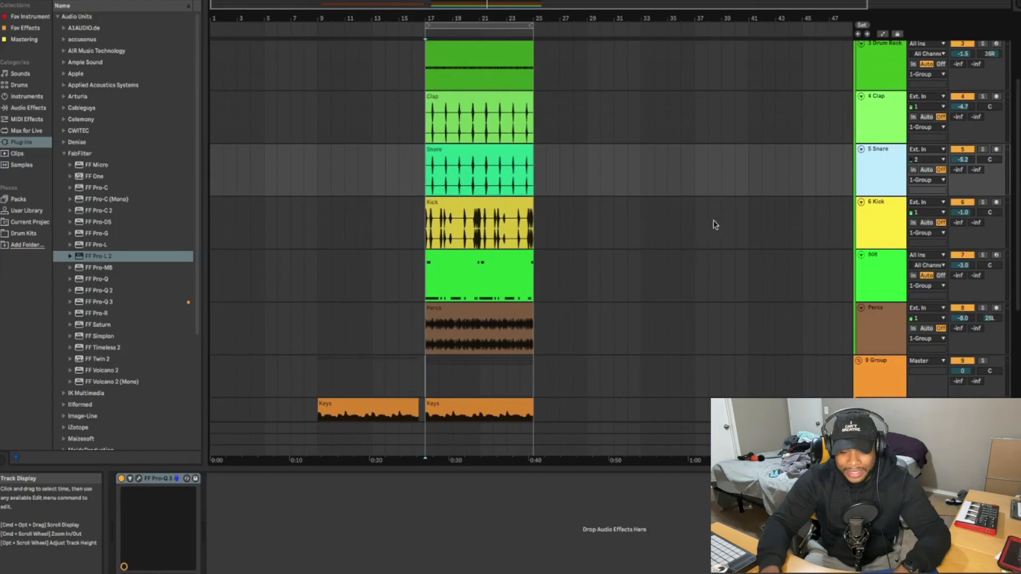
left_click(867, 230)
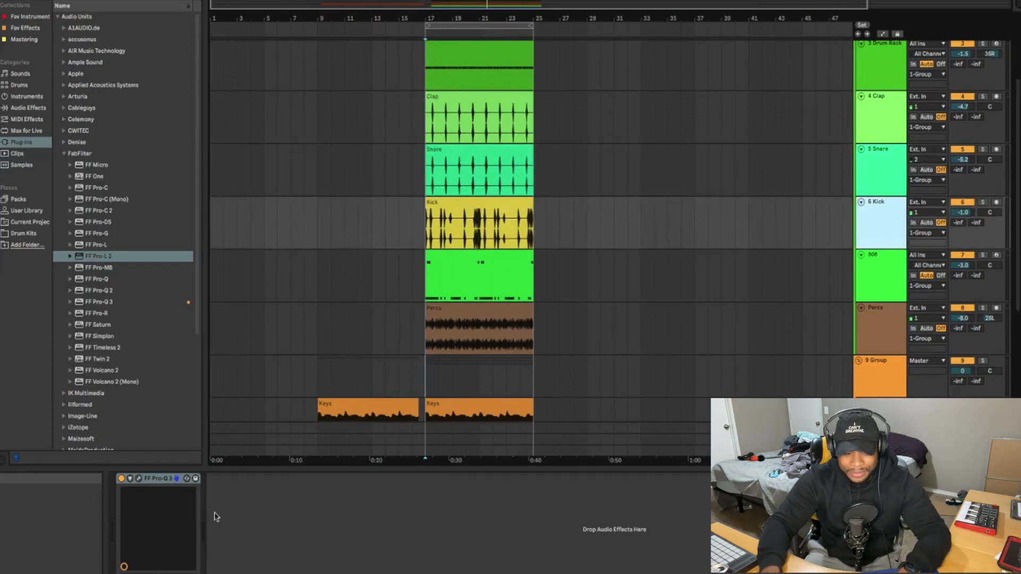
left_click(138, 479)
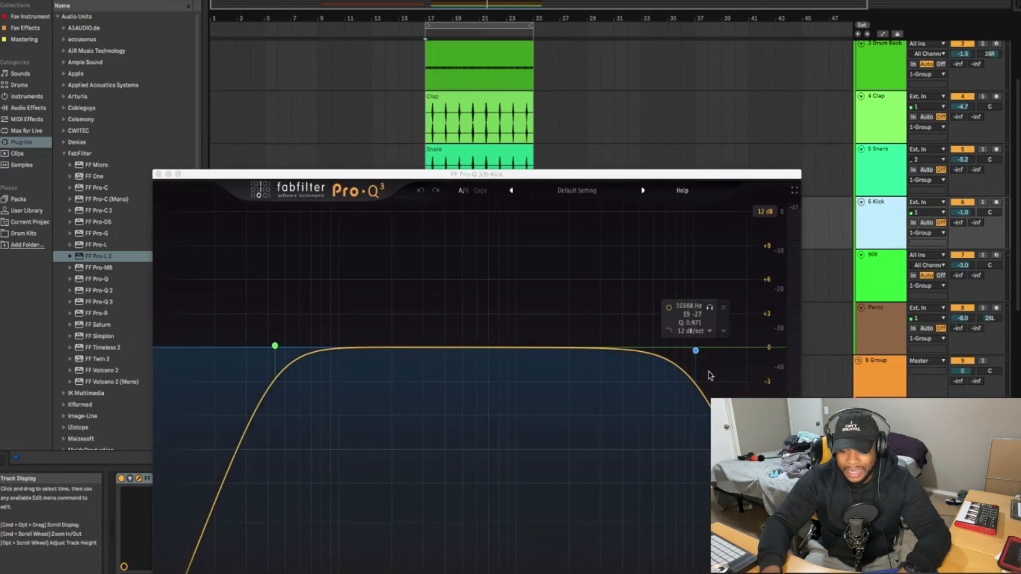
left_click(158, 174)
- Open the FF Pro-Q 3 equalizer on the 808 track and examine its low-cut curve
left_click(520, 274)
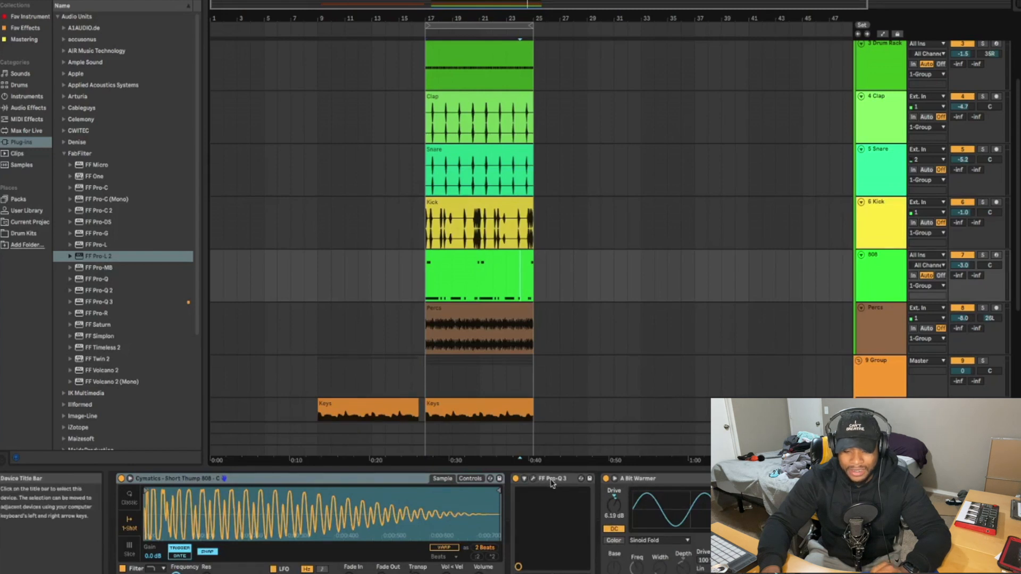
left_click(533, 479)
mouse_move(187, 403)
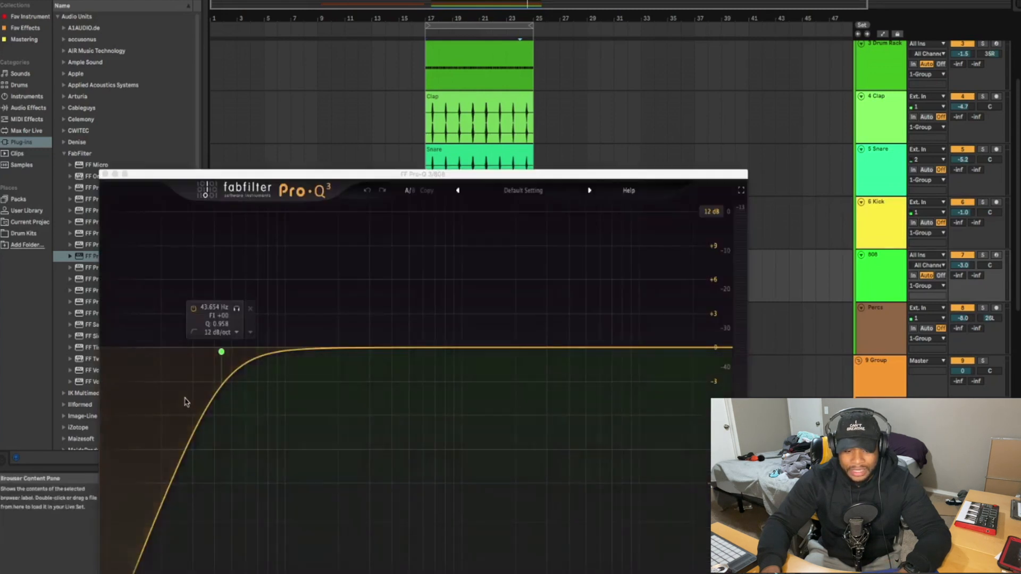
- Examine the low- and high-cut curve in the Percs track's FF Pro-Q 3 equalizer and close the plug-in window
left_click(911, 330)
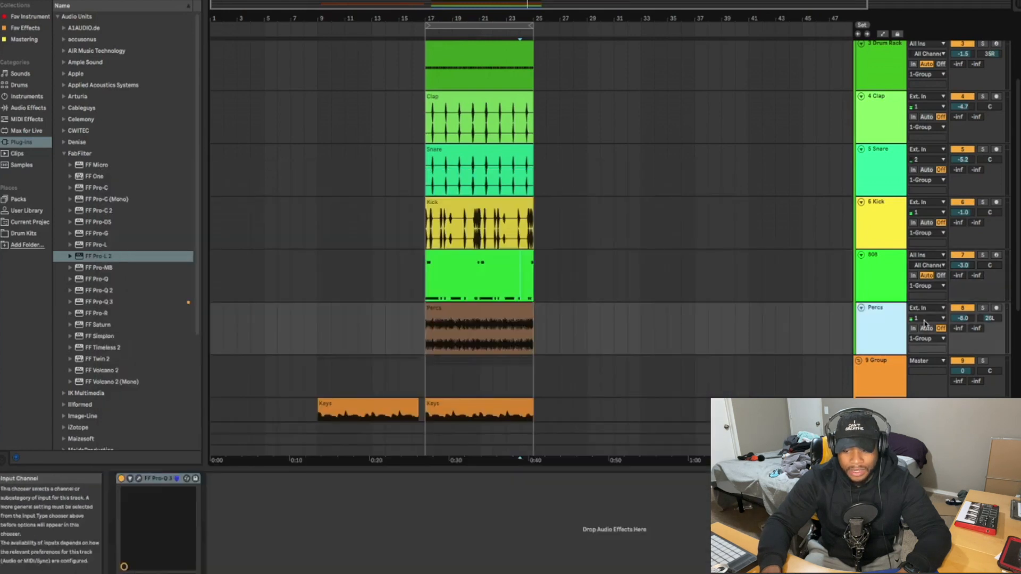
left_click(138, 479)
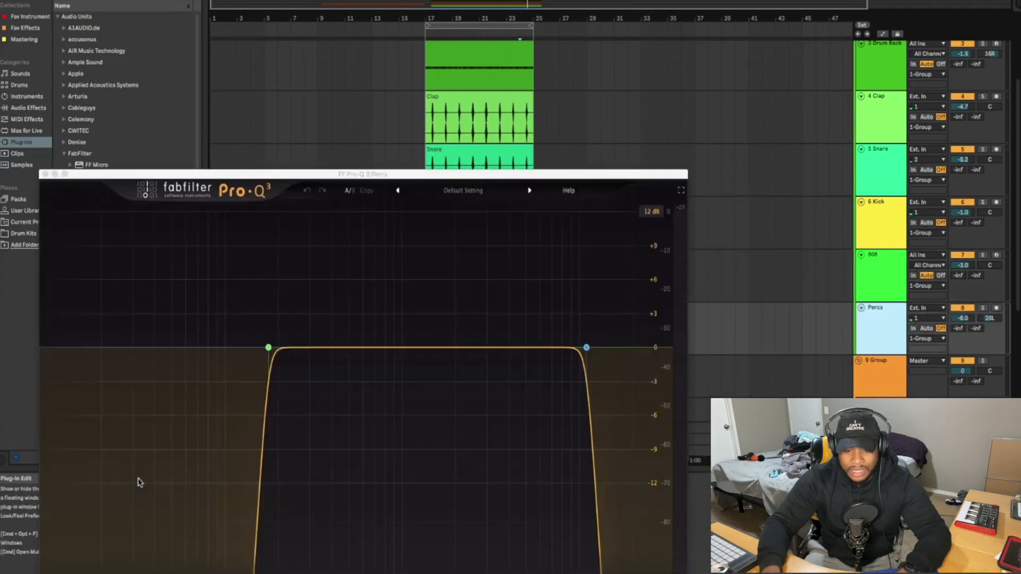
left_click(45, 174)
- Open the FF Pro-Q 3 equalizer on the drum group and examine its low-cut and high-shelf bands
scroll(573, 310, "up", 3)
scroll(736, 304, "down", 3)
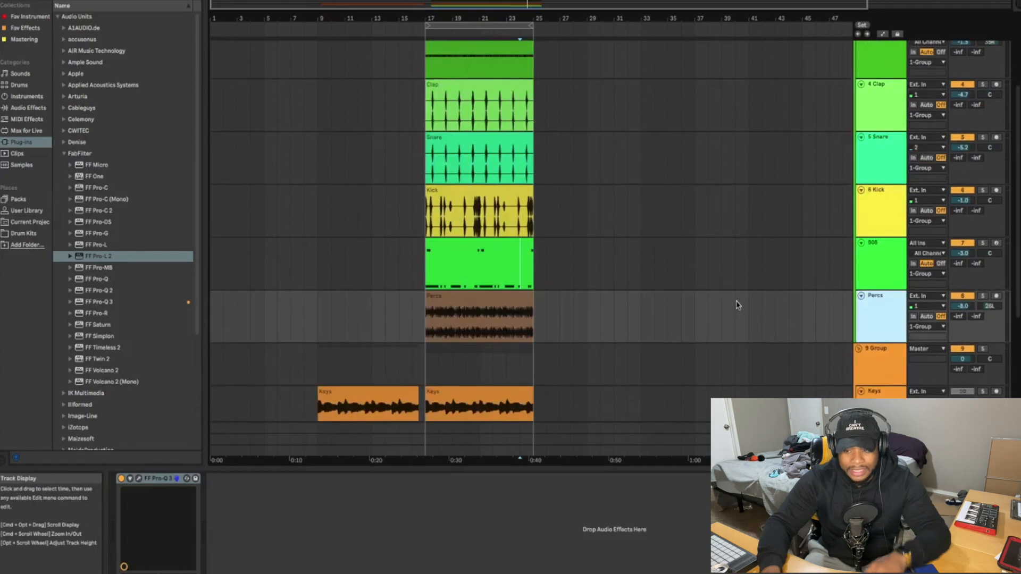
scroll(875, 316, "down", 4)
scroll(878, 318, "up", 5)
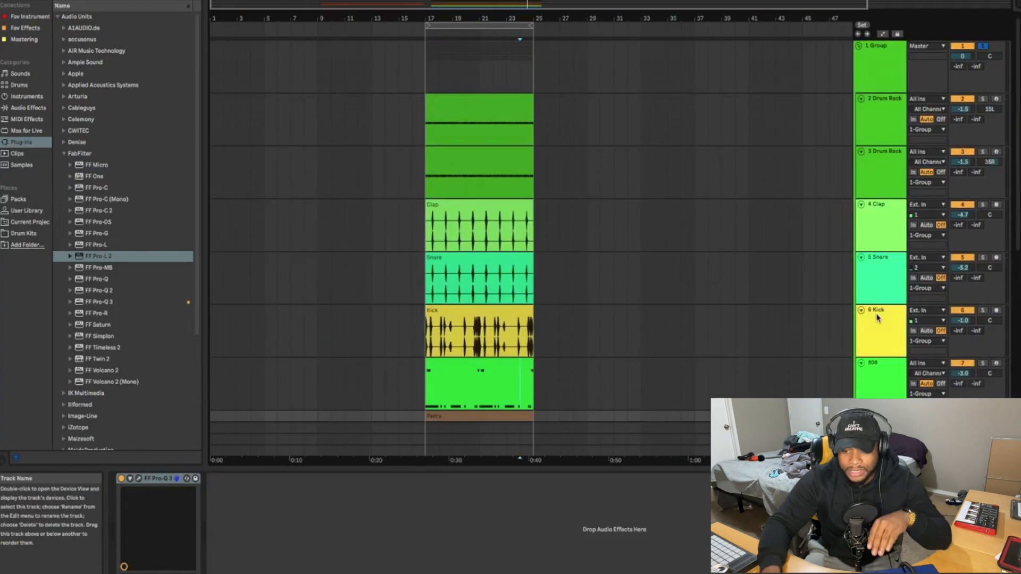
left_click(876, 88)
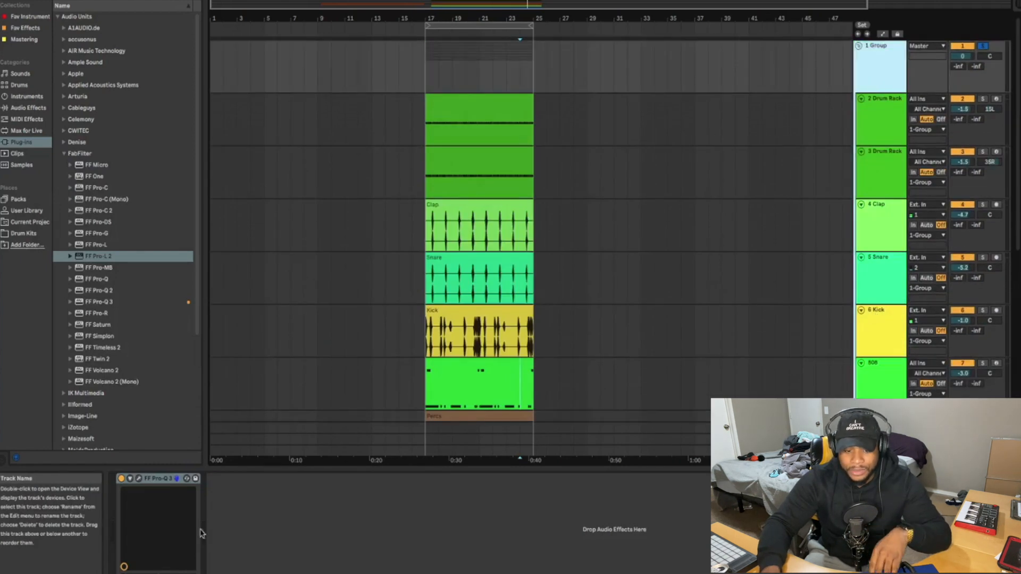
left_click(137, 484)
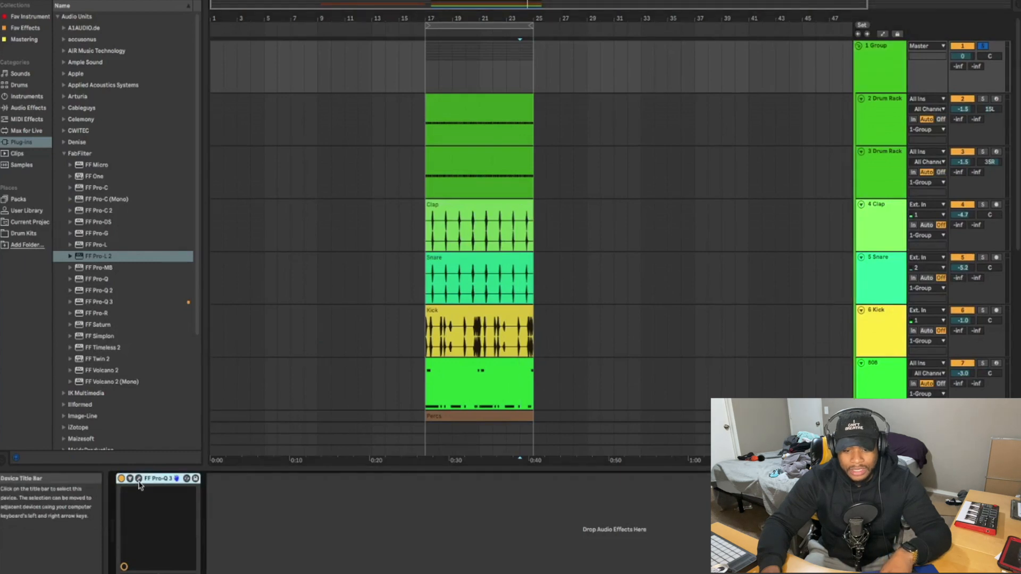
left_click(139, 479)
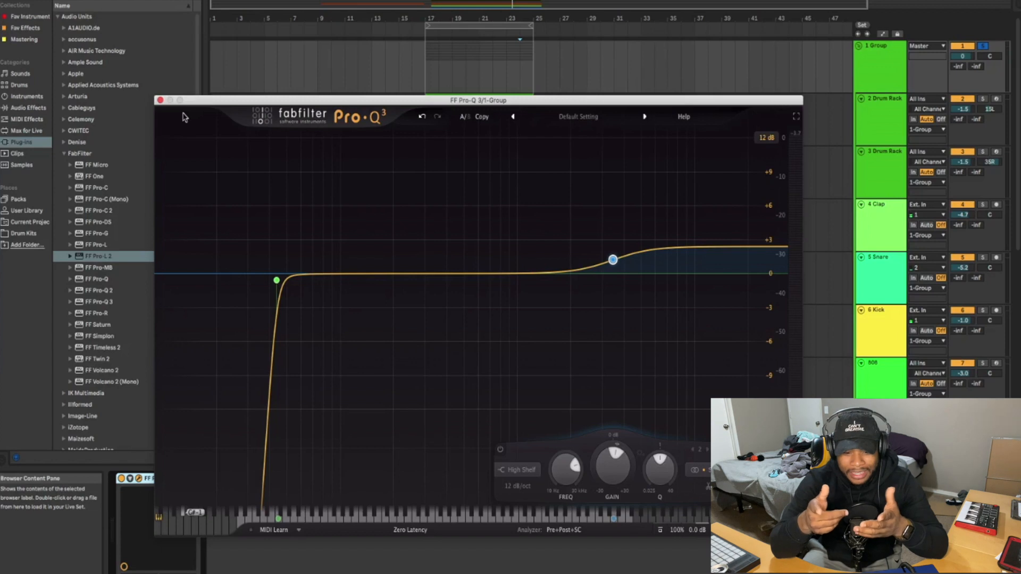
mouse_move(278, 281)
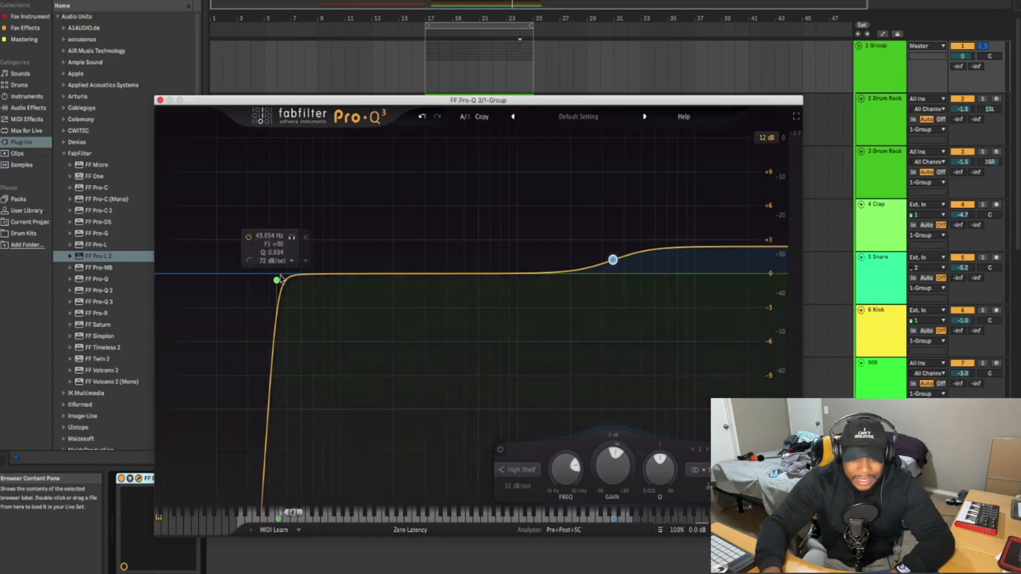
mouse_move(718, 270)
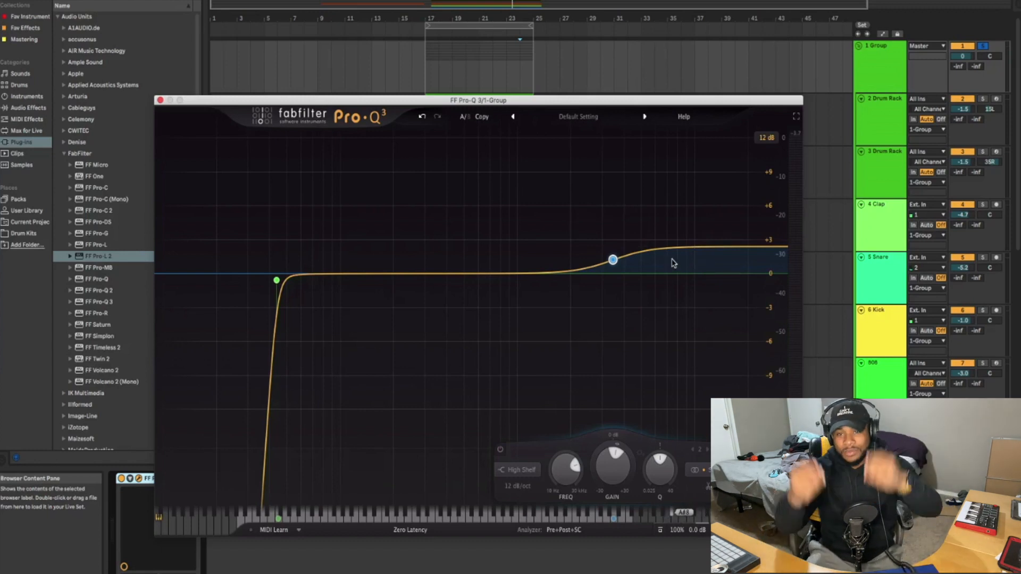
- Compare the drum group's sound with its FF Pro-Q 3 bypassed and enabled during playback, and close the plug-in window
key("space")
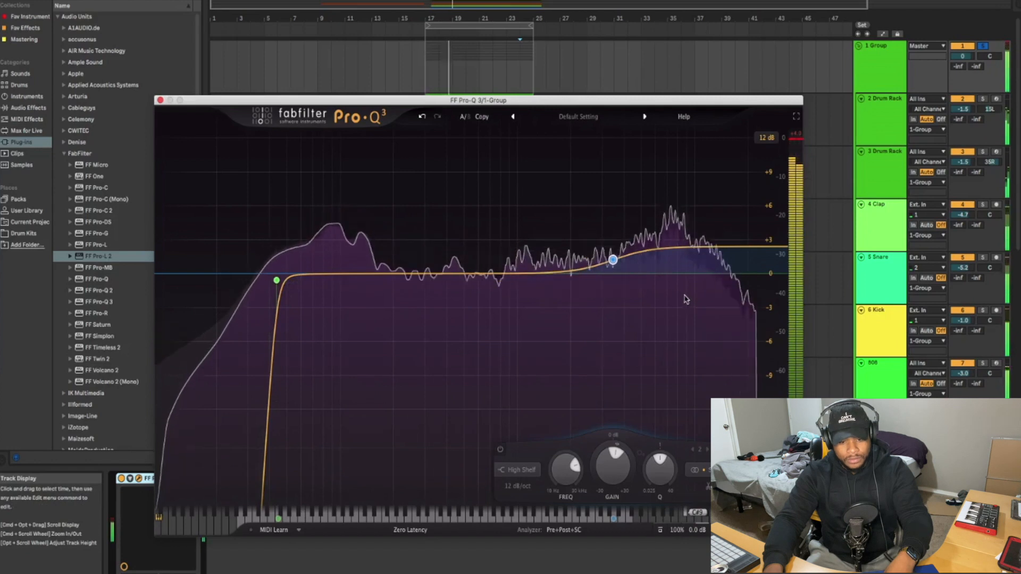
left_click(124, 481)
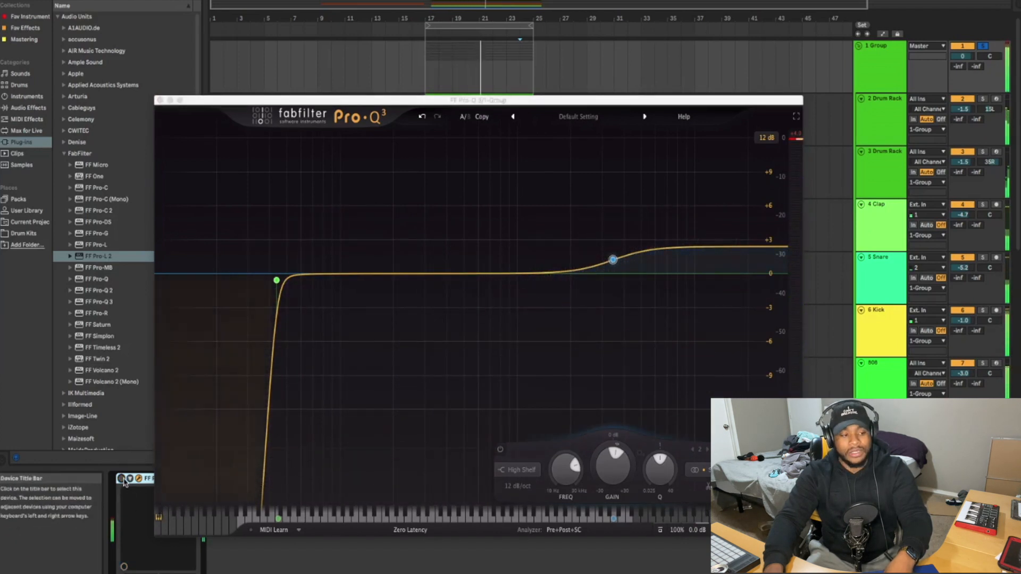
left_click(123, 479)
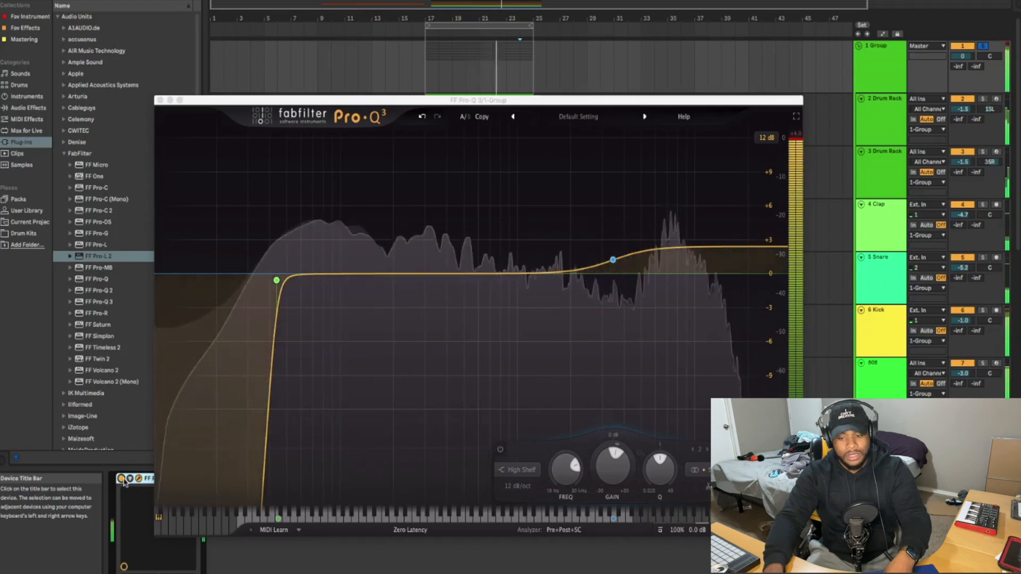
left_click(160, 100)
- Solo the Keys track and play it from the start of its second clip
scroll(951, 245, "down", 5)
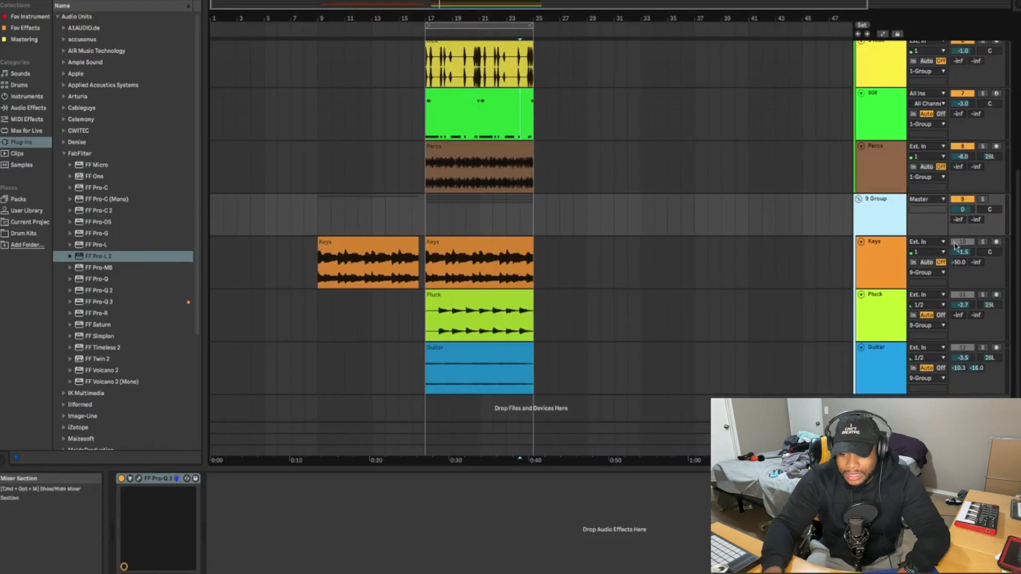
left_click(426, 265)
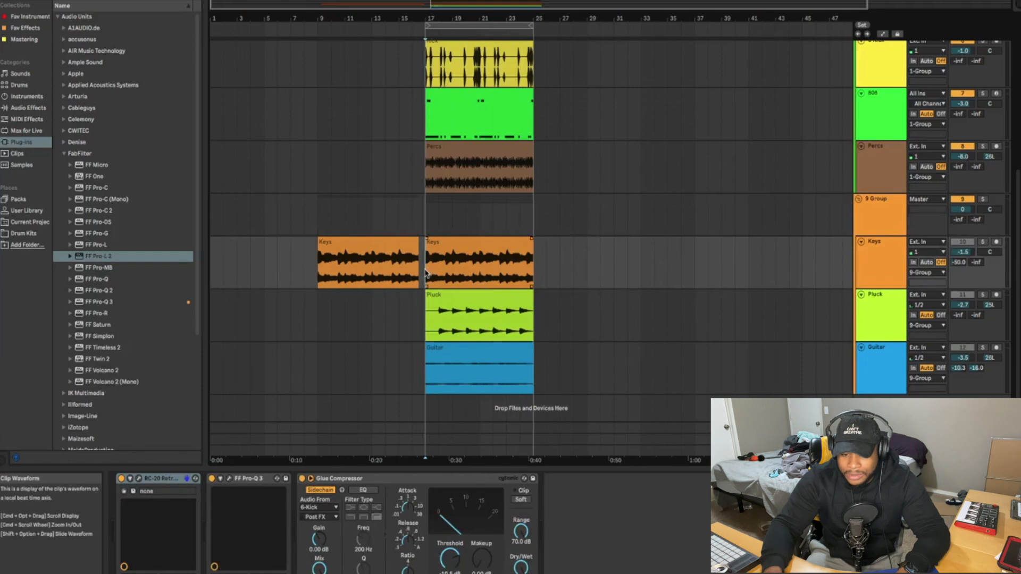
left_click(983, 243)
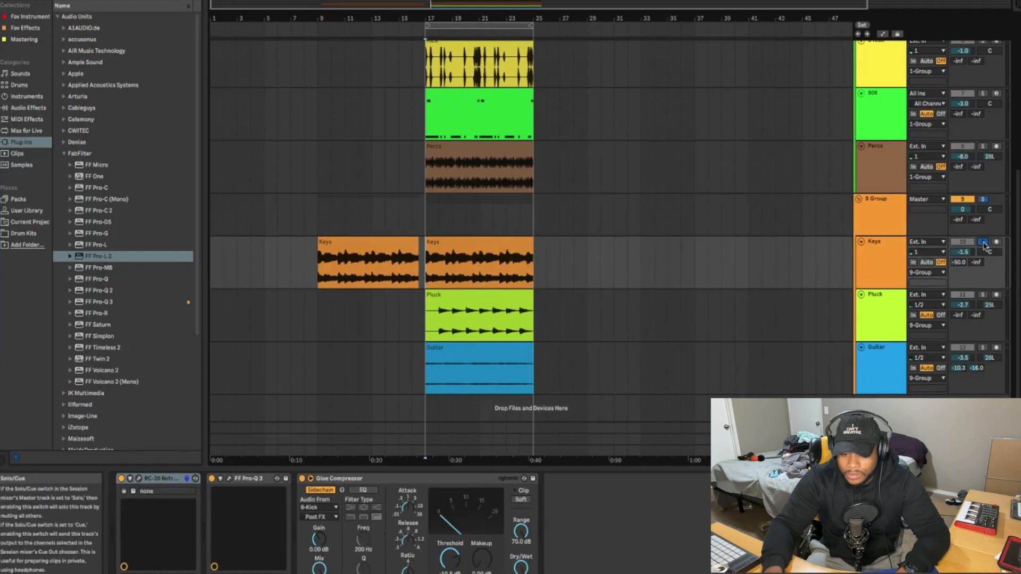
key("space")
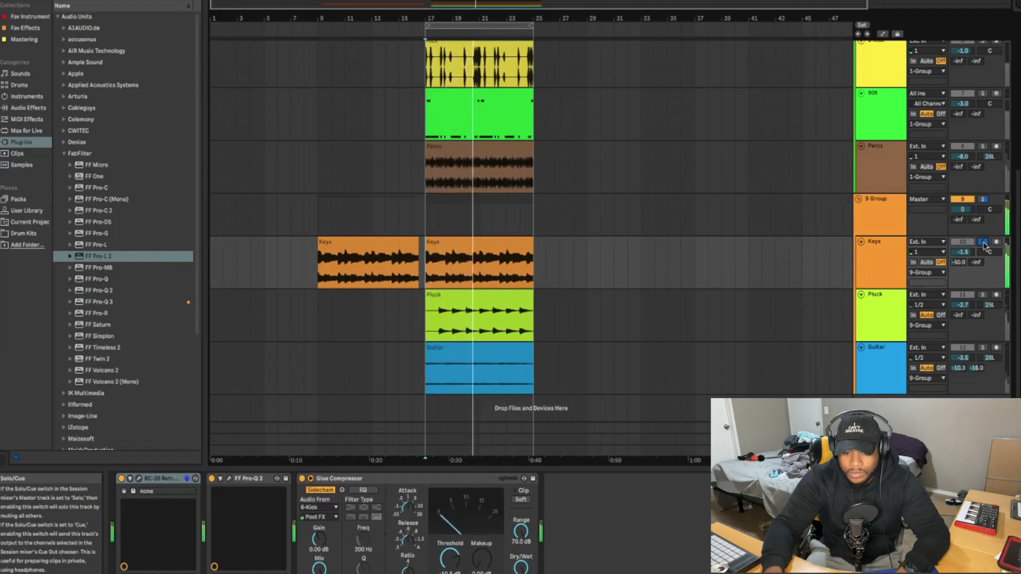
- Audition the Pluck and Guitar tracks one after the other in solo
left_click(983, 295)
key("space")
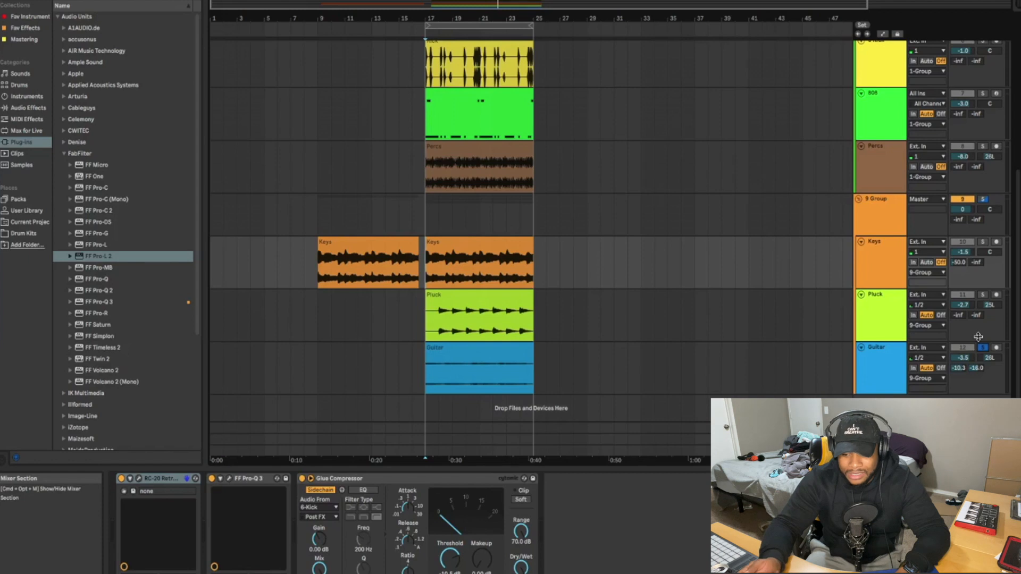
key("space")
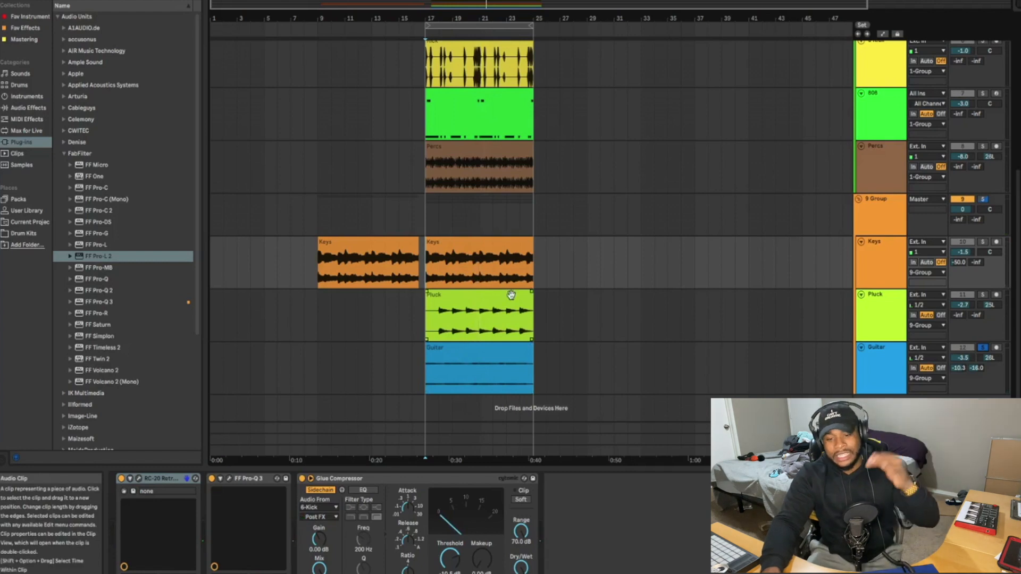
- Solo the whole melody group and play Keys, Pluck and Guitar together
left_click(983, 200)
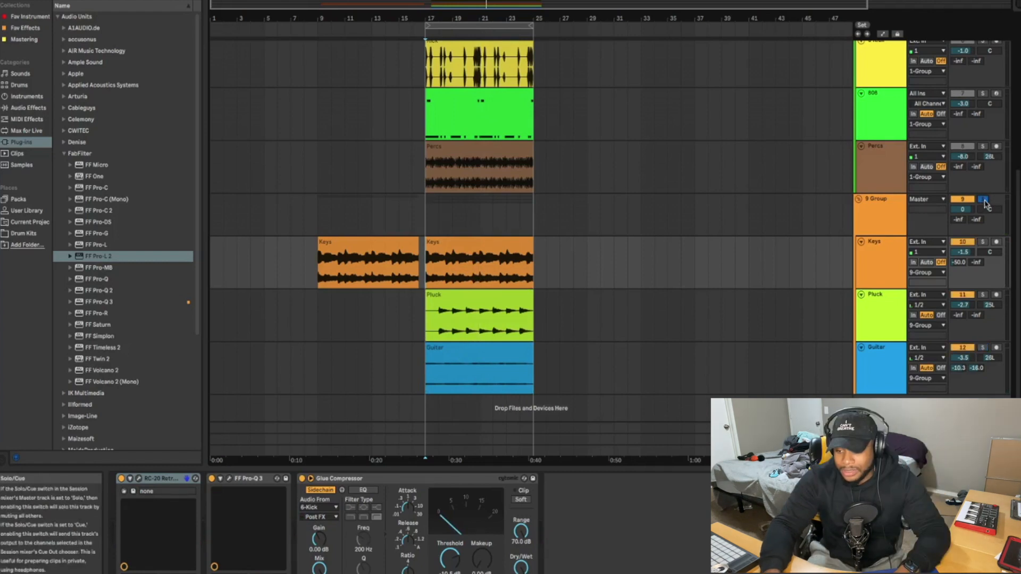
key("space")
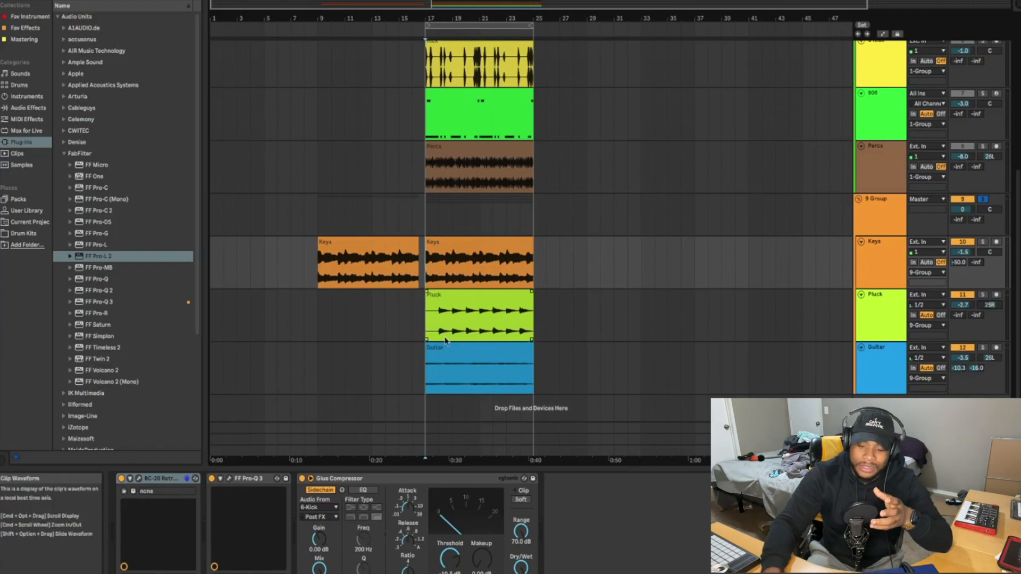
left_click(465, 274)
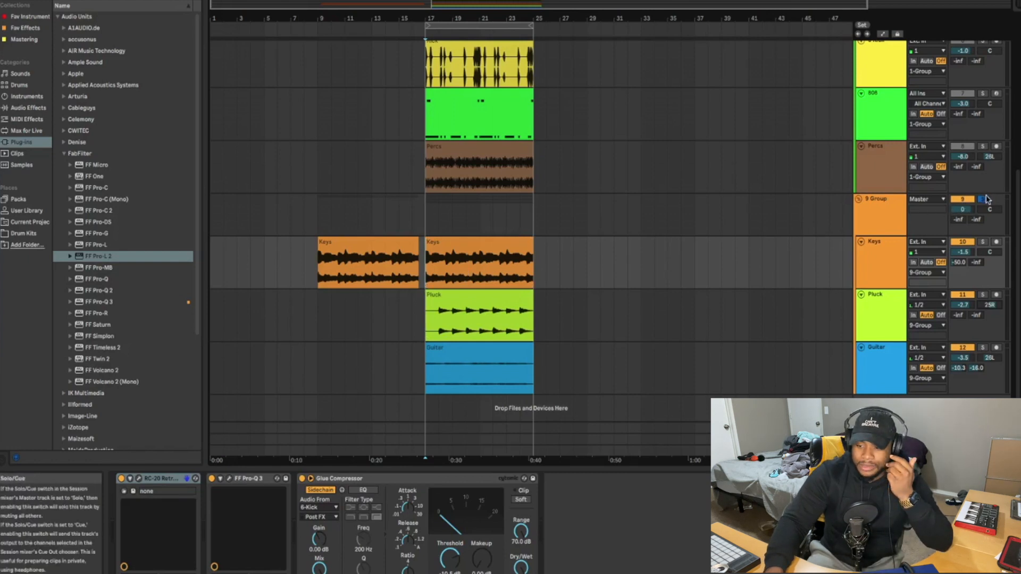
- Open the FF Pro-Q 3 equalizer on the Pluck track to examine its low- and high-cut curve
left_click(497, 267)
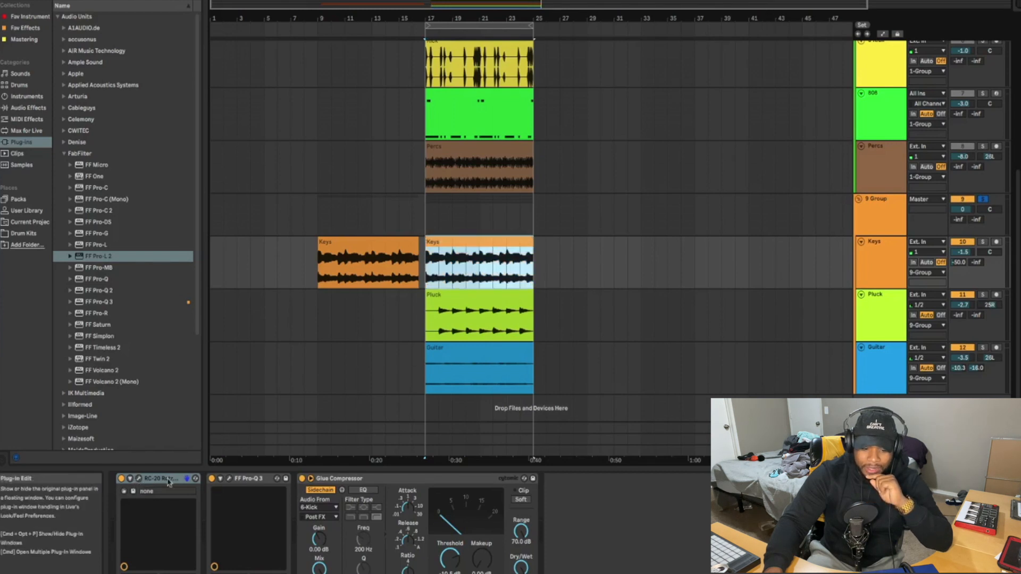
key("Down")
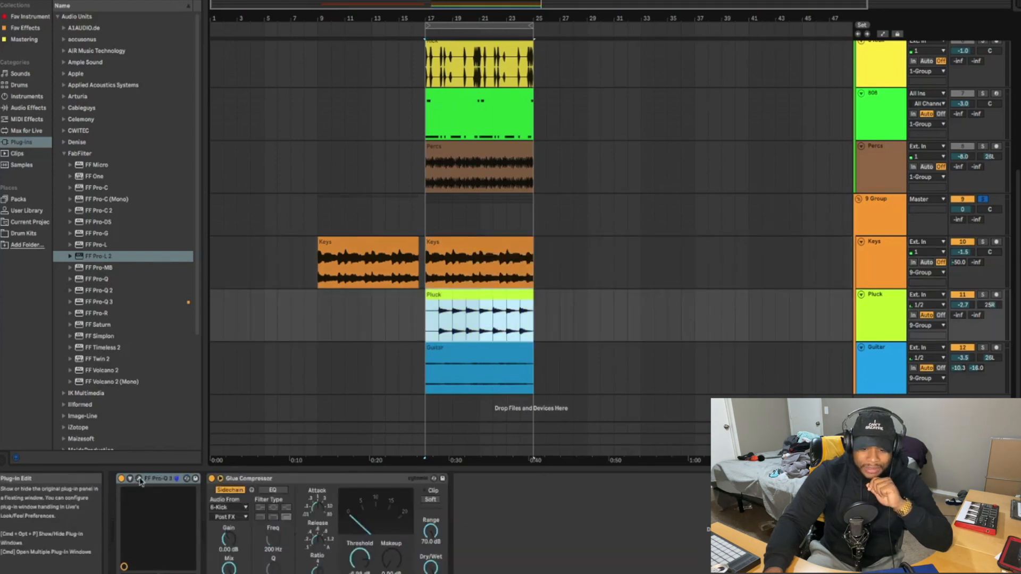
left_click(139, 478)
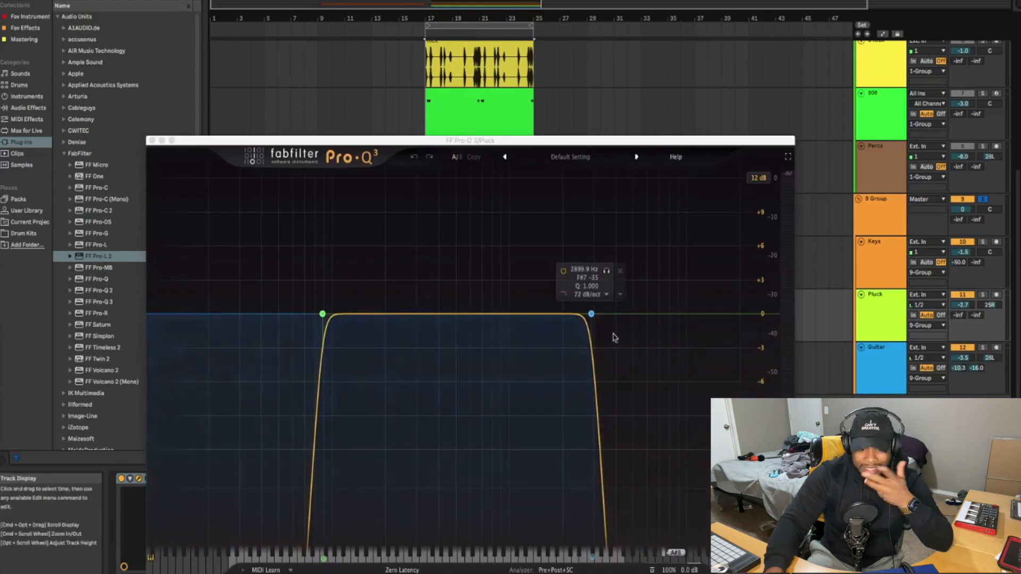
- Close the Pluck equalizer, then open the Guitar track's FF Pro-Q 3 to examine its low-cut curve and close it again
left_click(152, 141)
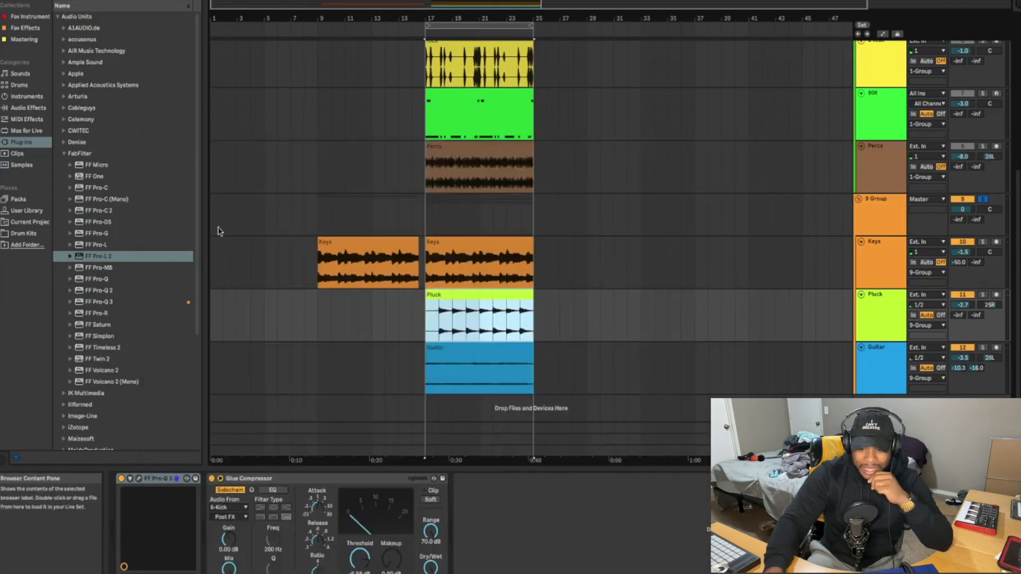
left_click(476, 357)
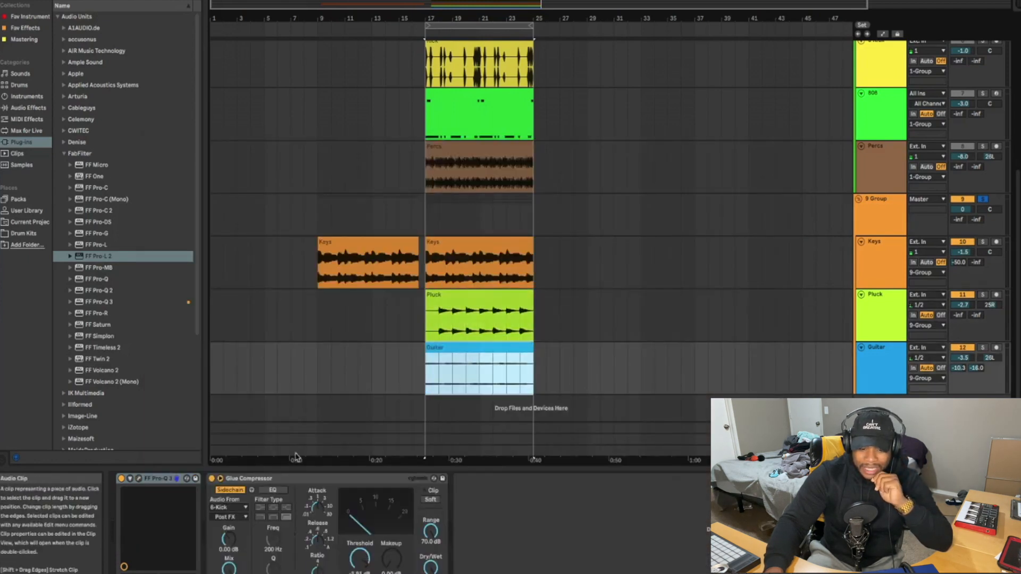
left_click(139, 478)
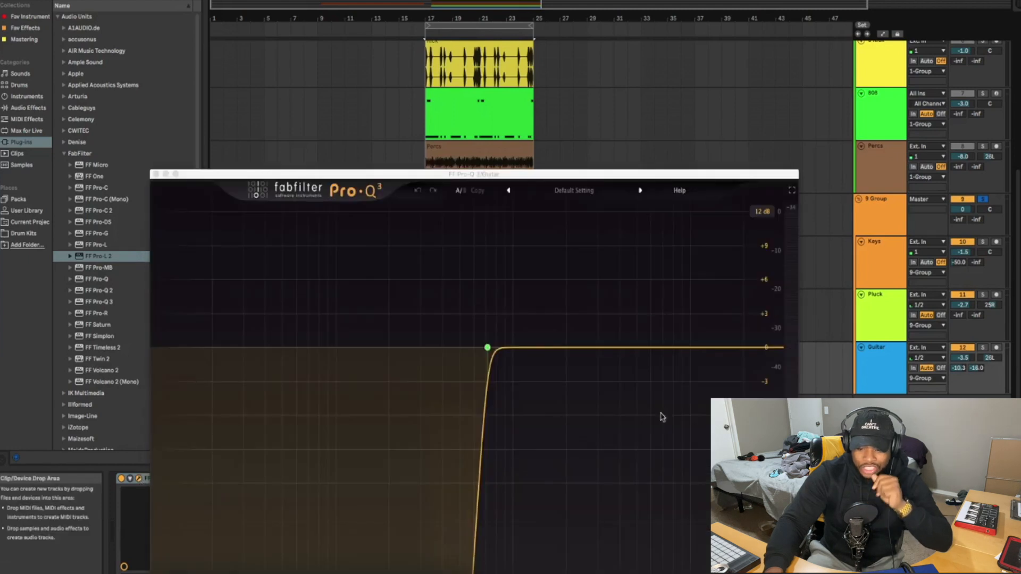
left_click(156, 174)
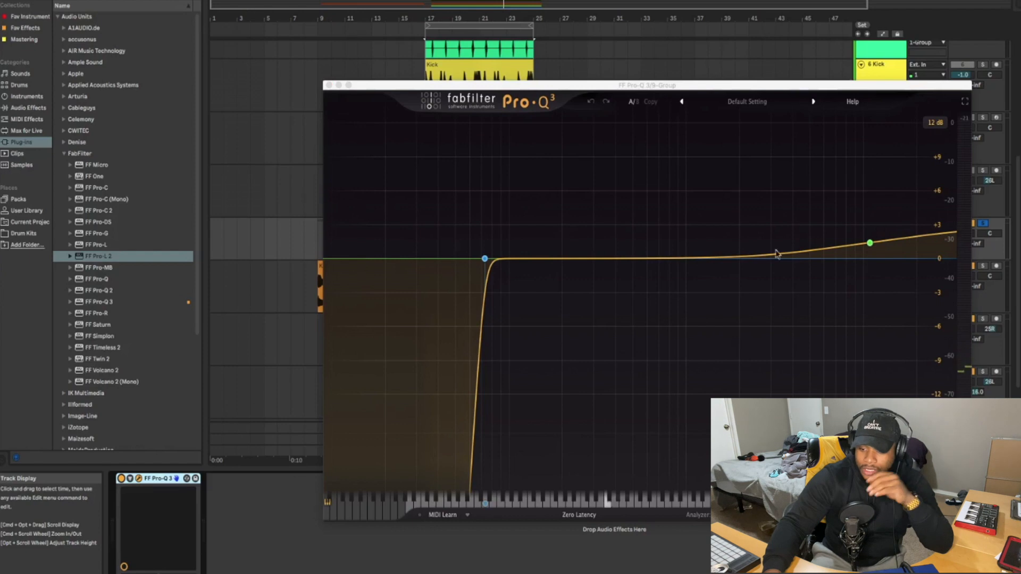
- Examine the low cut and high-shelf boost in the melody group's FF Pro-Q 3, then close the equalizer
mouse_move(852, 257)
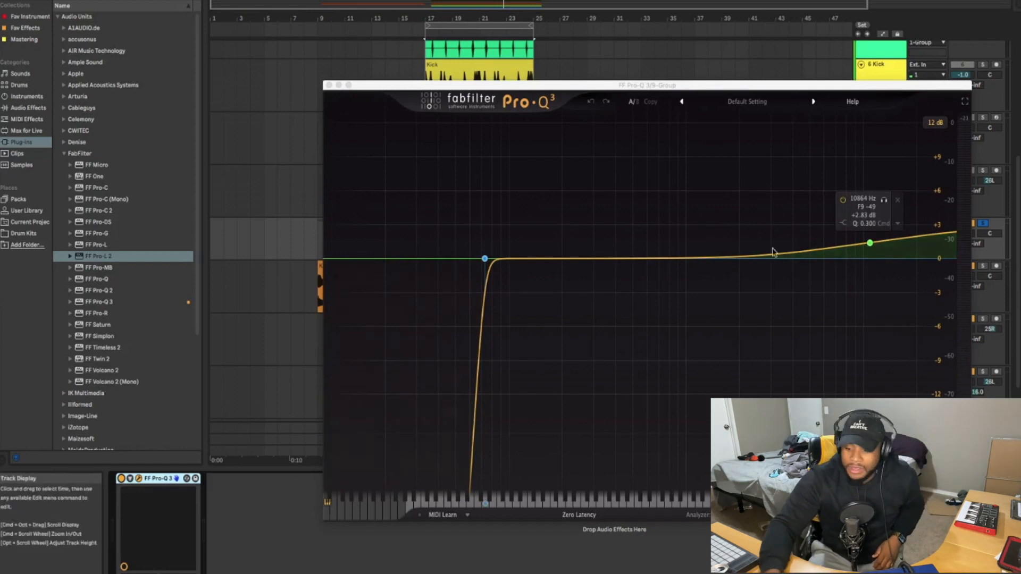
left_click(328, 84)
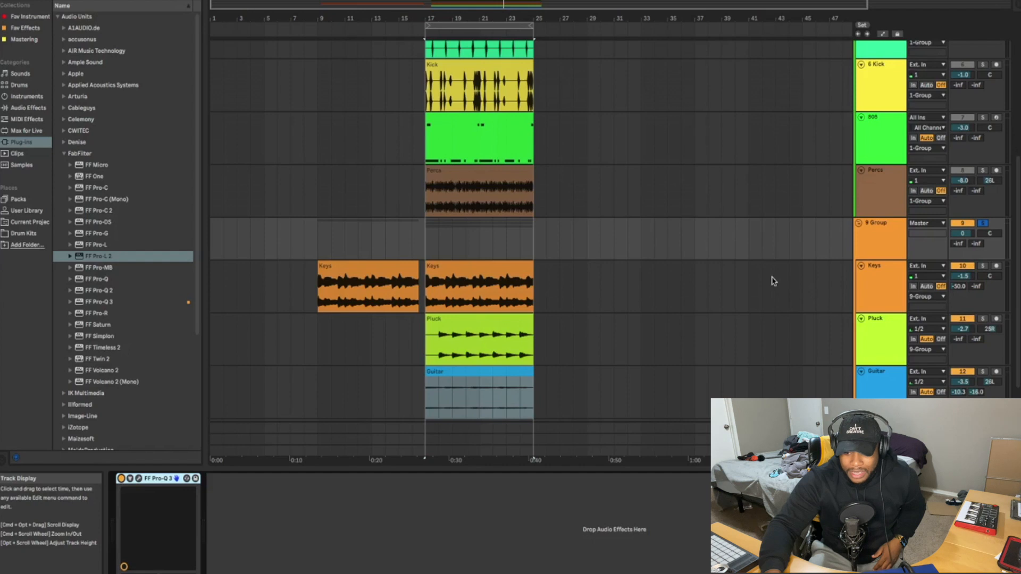
- Play the soloed melody group from the start of the first Keys clip at bar 9
scroll(858, 297, "up", 5)
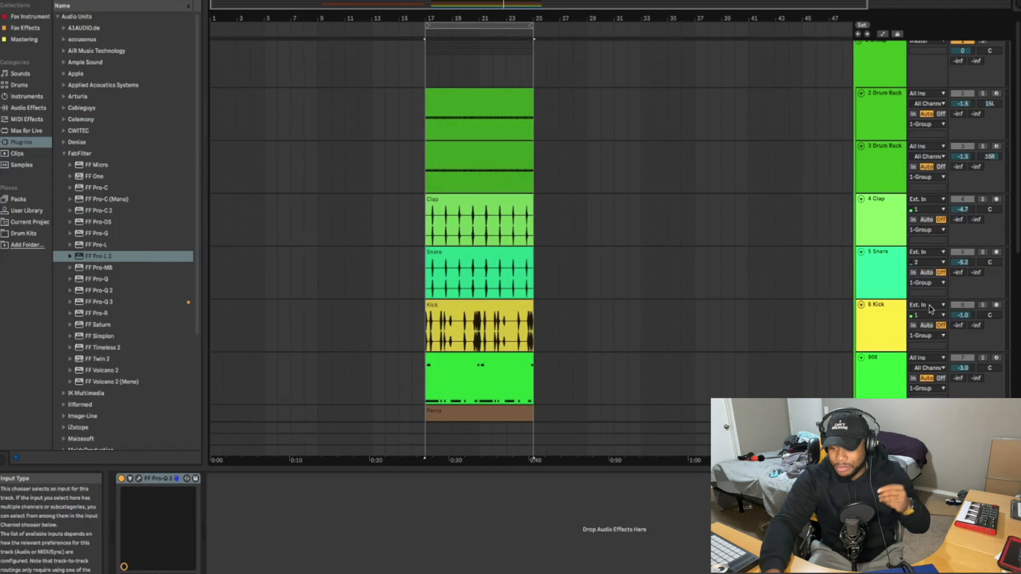
scroll(913, 340, "down", 2)
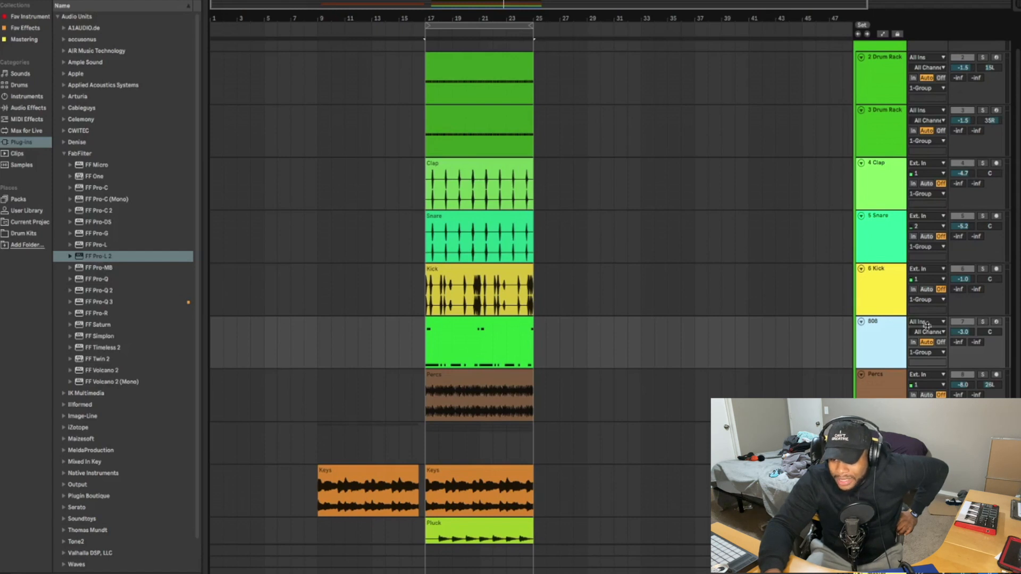
scroll(961, 363, "down", 3)
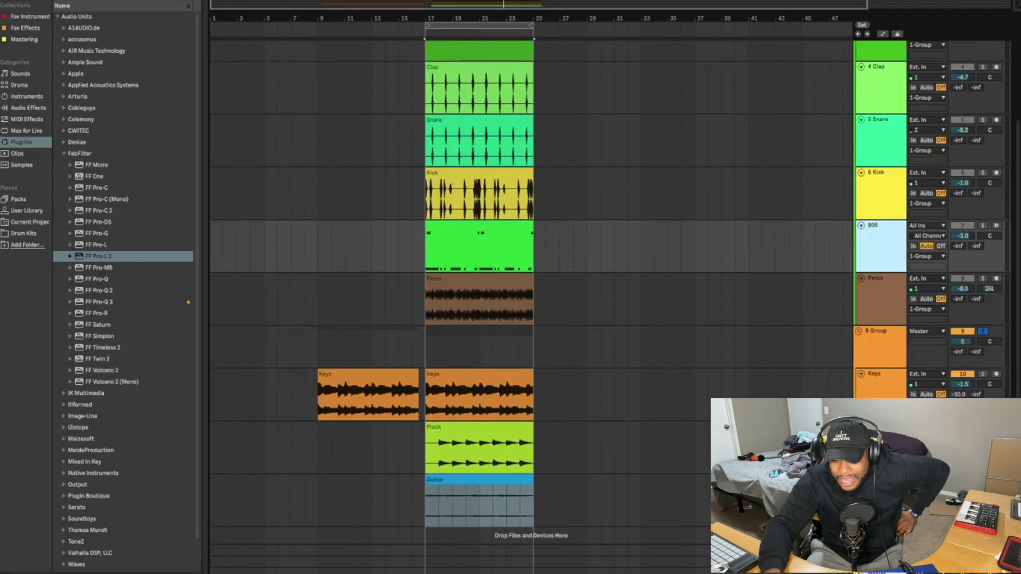
scroll(671, 462, "down", 1)
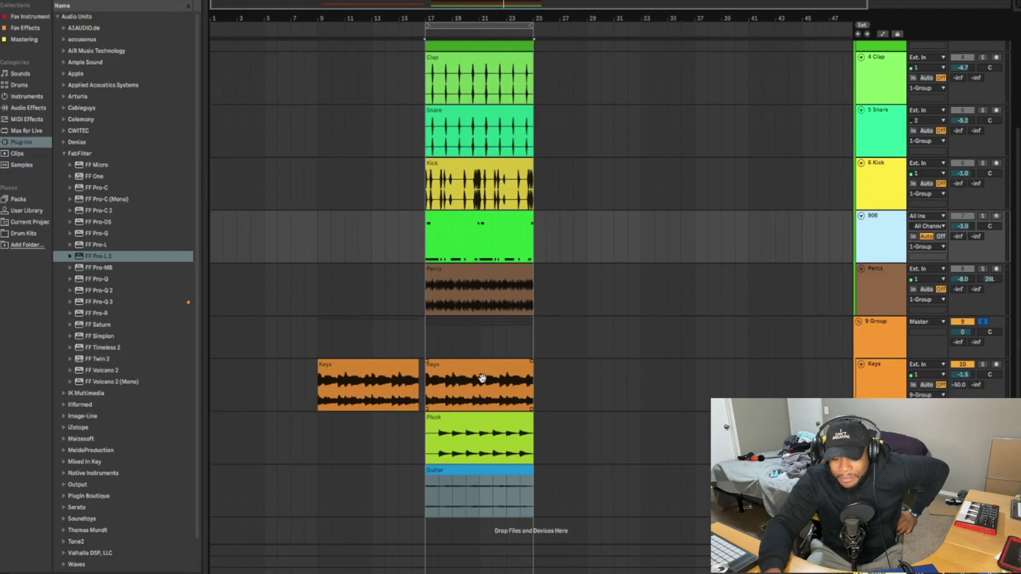
left_click(318, 354)
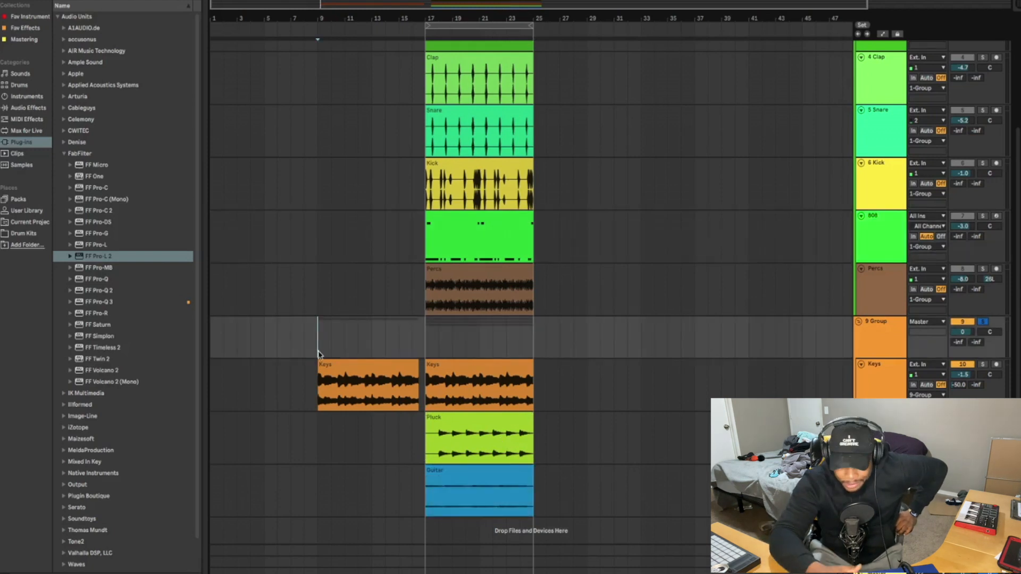
key("space")
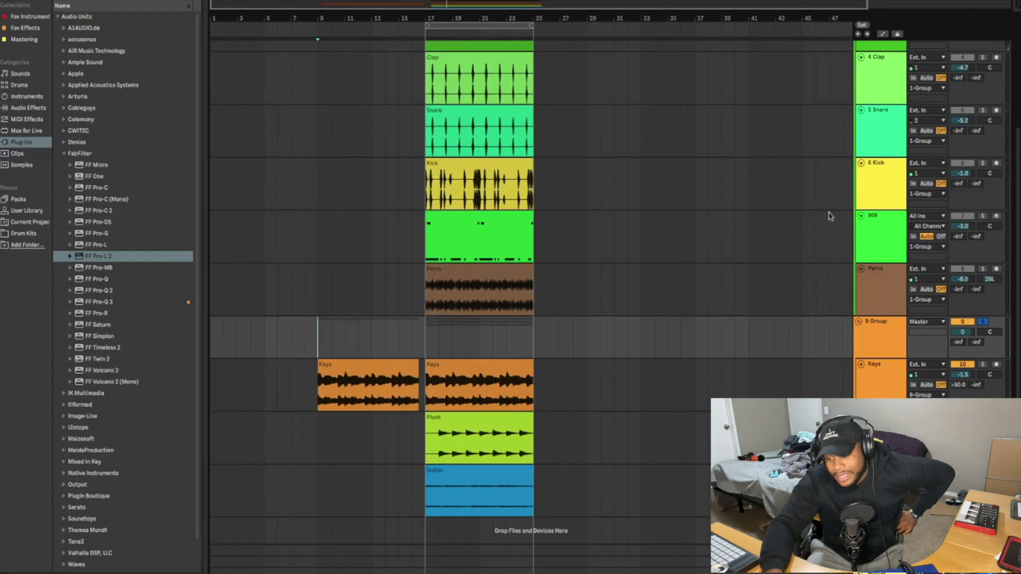
- Turn off solo on the melody group so the drum tracks are included in playback
left_click(983, 322)
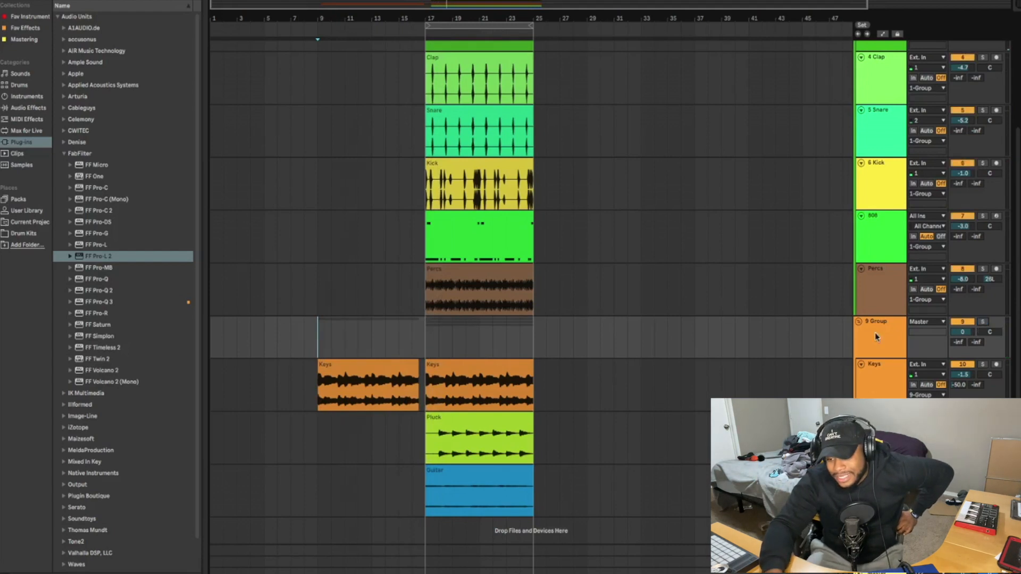
scroll(875, 333, "up", 3)
scroll(932, 326, "down", 3)
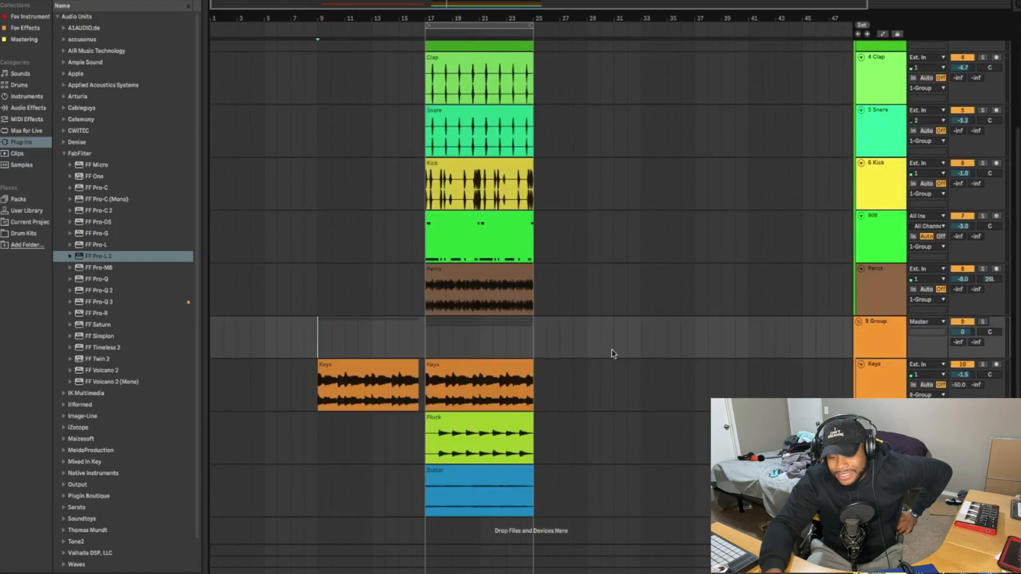